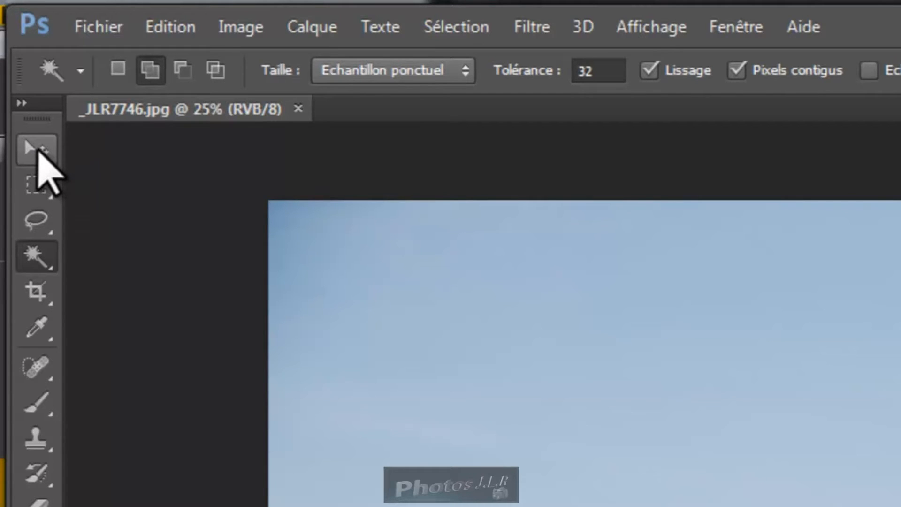
pyautogui.click(38, 151)
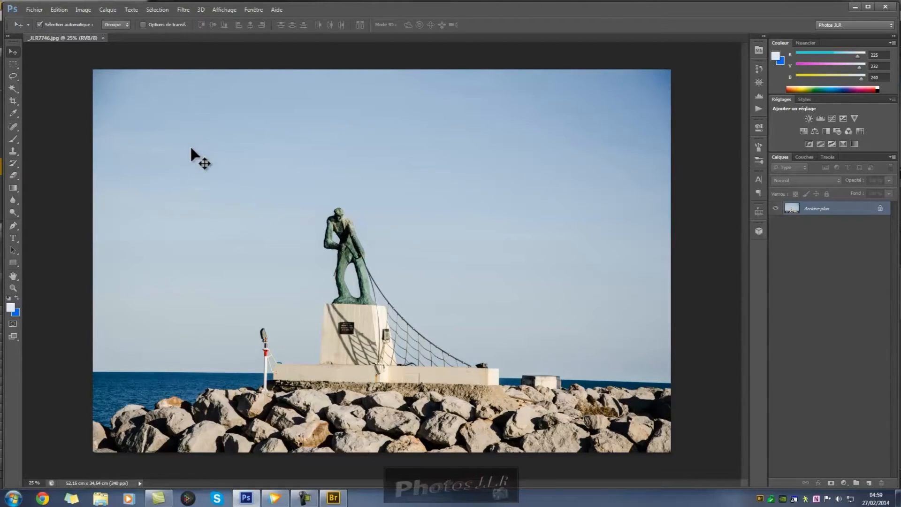
pyautogui.click(18, 66)
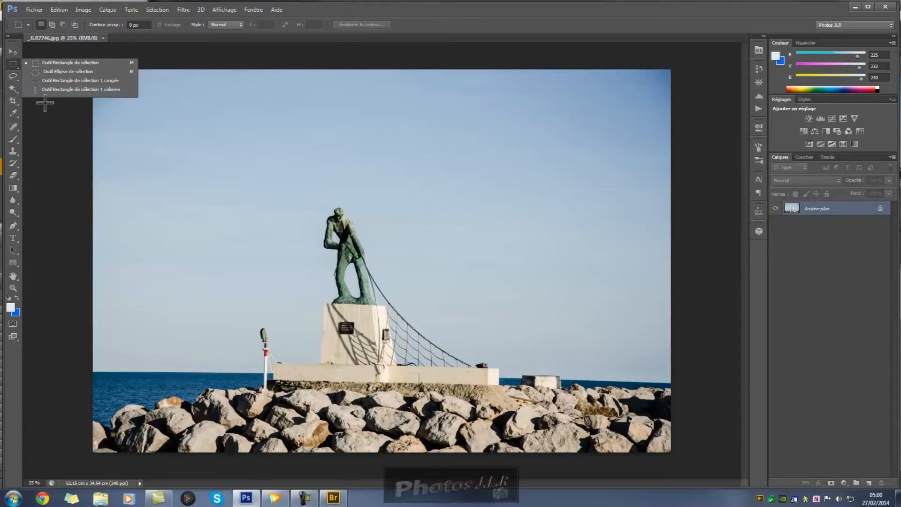
pyautogui.click(33, 60)
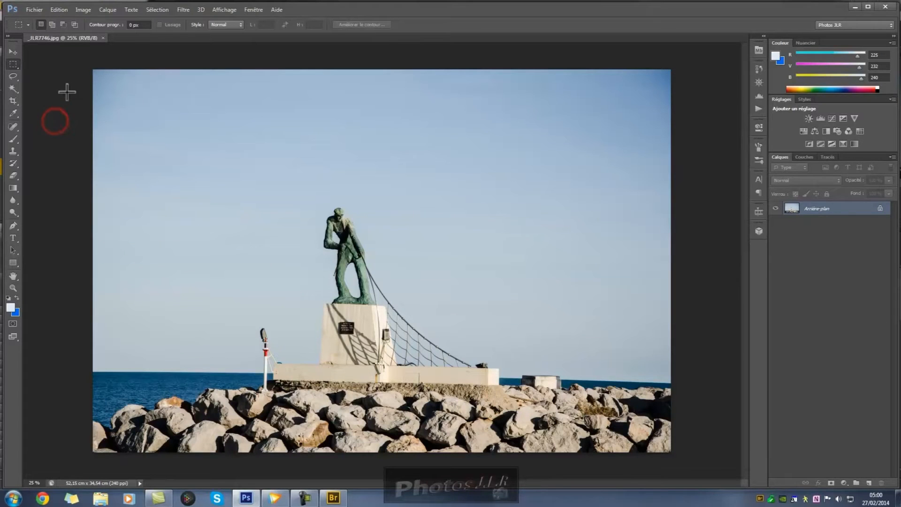
# - Outline a four-cornered area of sky just left of the statue with the Polygonal Lasso, and deselect it
pyautogui.click(18, 79)
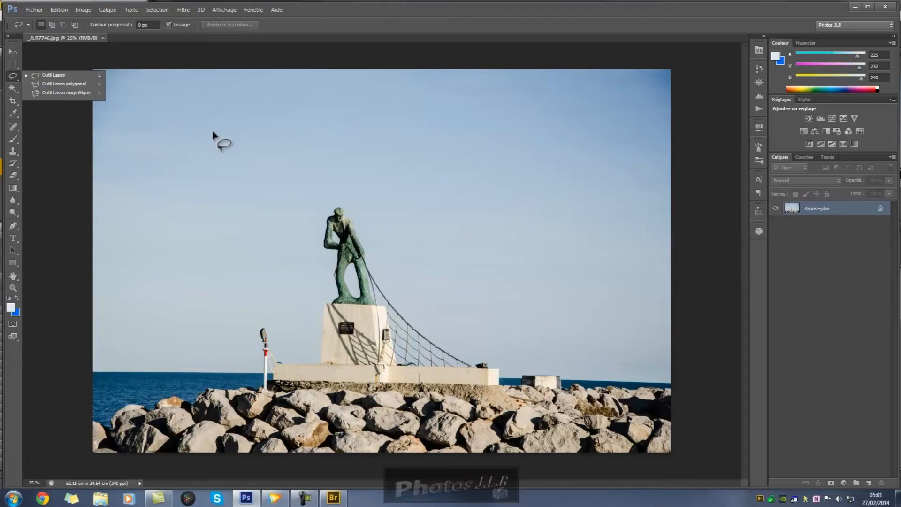
pyautogui.click(59, 83)
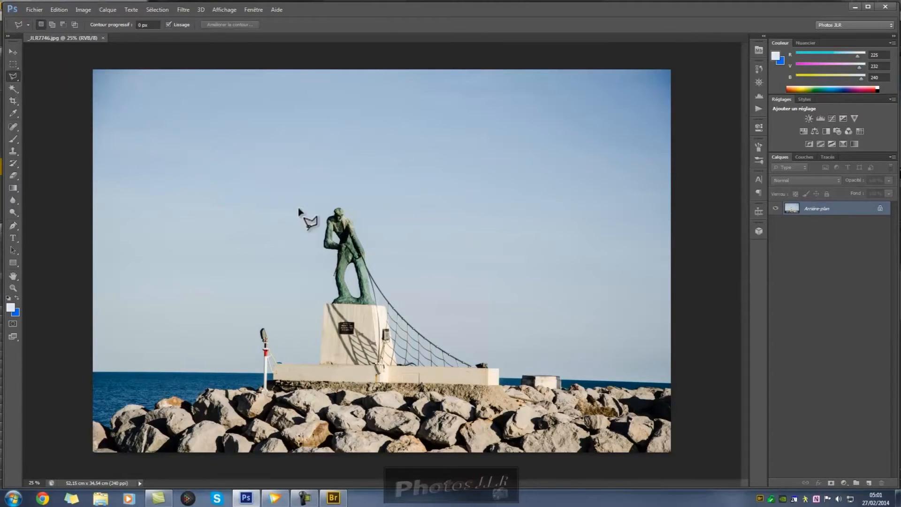
pyautogui.click(246, 234)
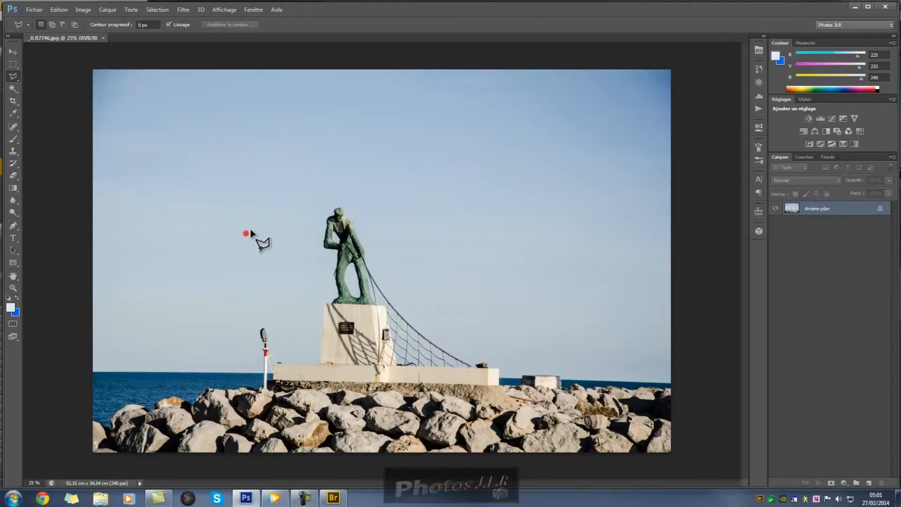
pyautogui.click(277, 219)
pyautogui.click(248, 317)
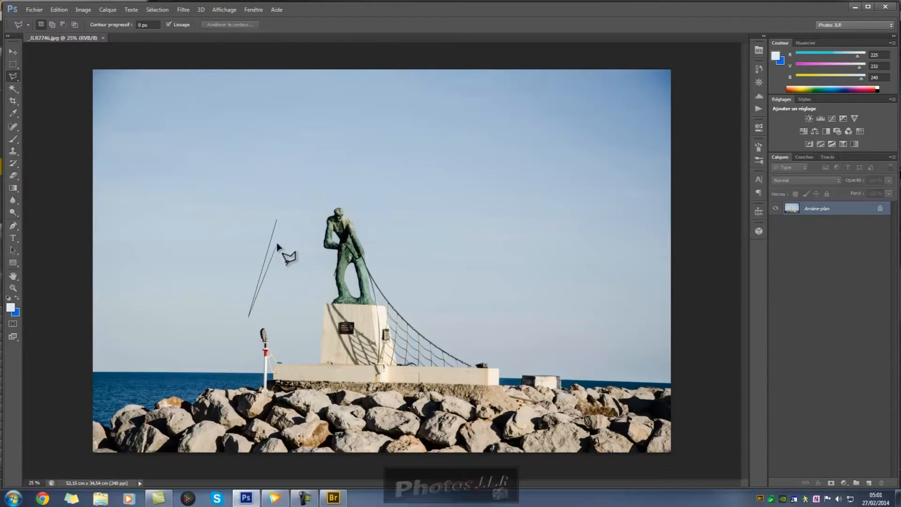
pyautogui.click(327, 192)
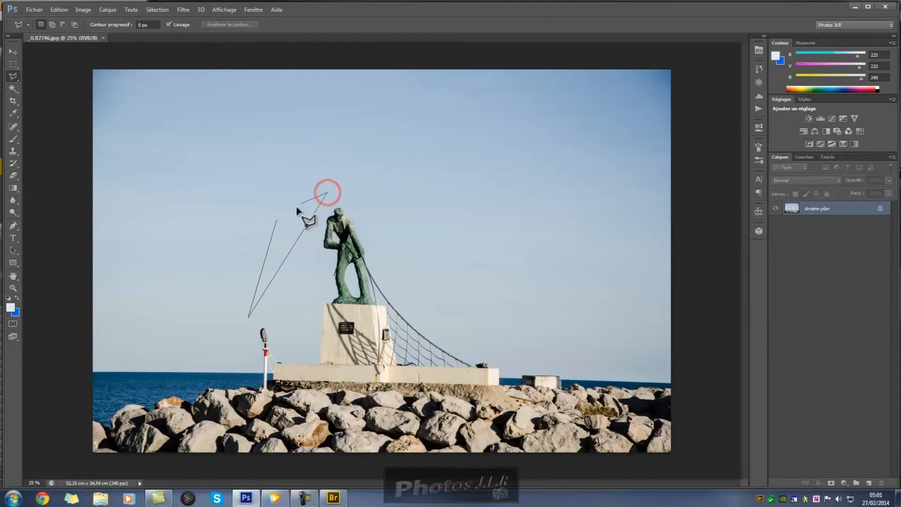
pyautogui.click(276, 221)
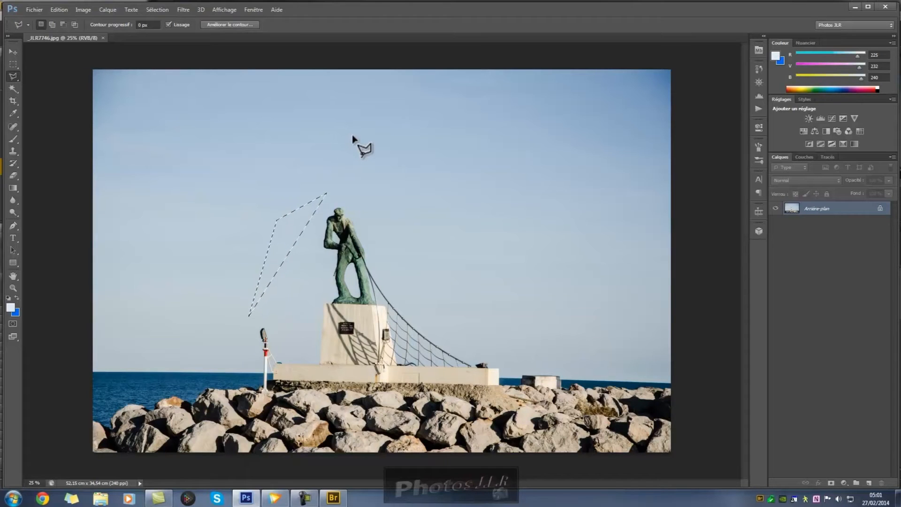
pyautogui.hotkey('ctrl', 'd')
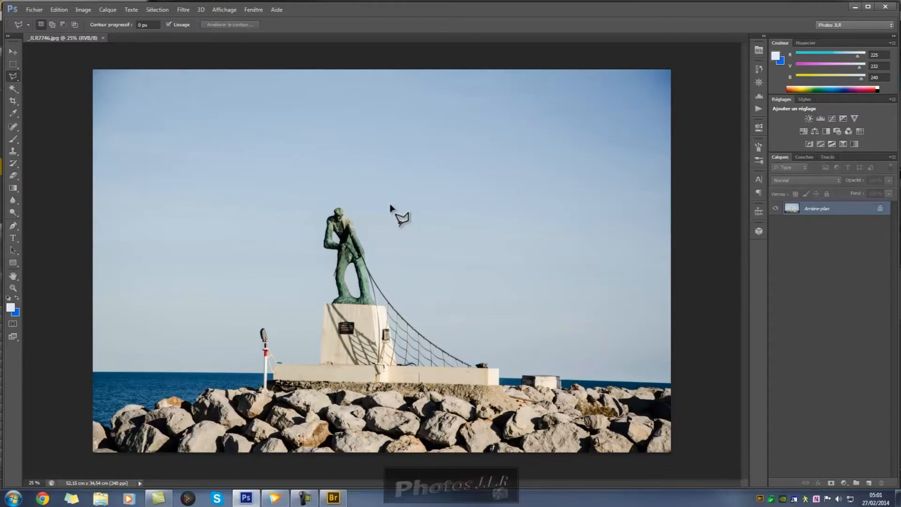
# - Show the document's edit history
pyautogui.click(758, 69)
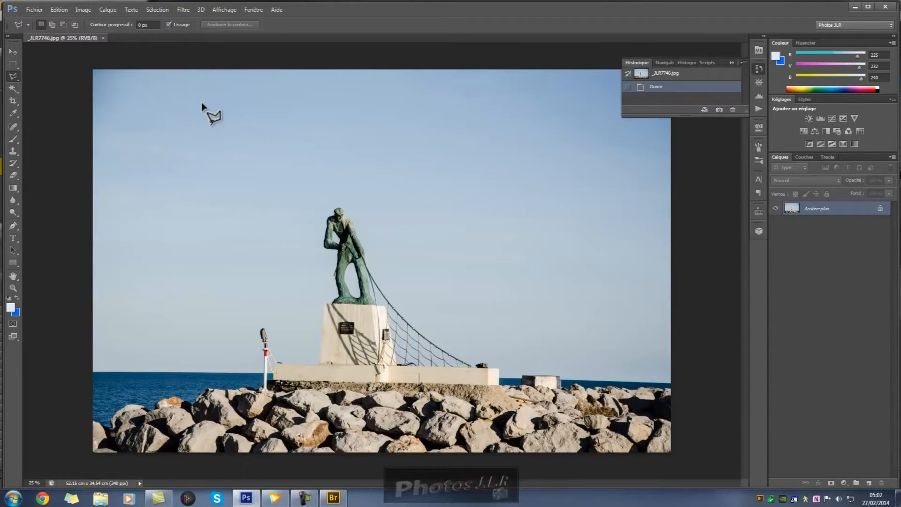
# - Trace the whole bronze statue above its pedestal with the Magnetic Lasso, and deselect it
pyautogui.click(18, 79)
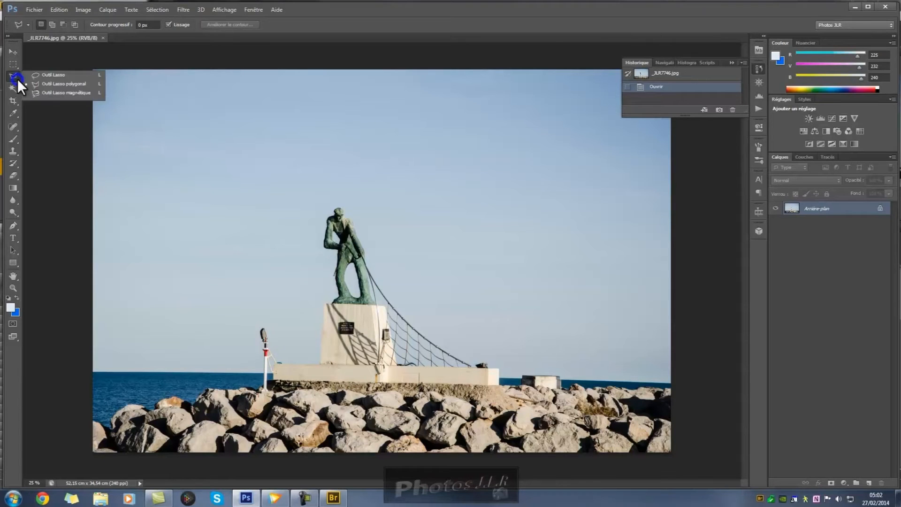
pyautogui.click(50, 92)
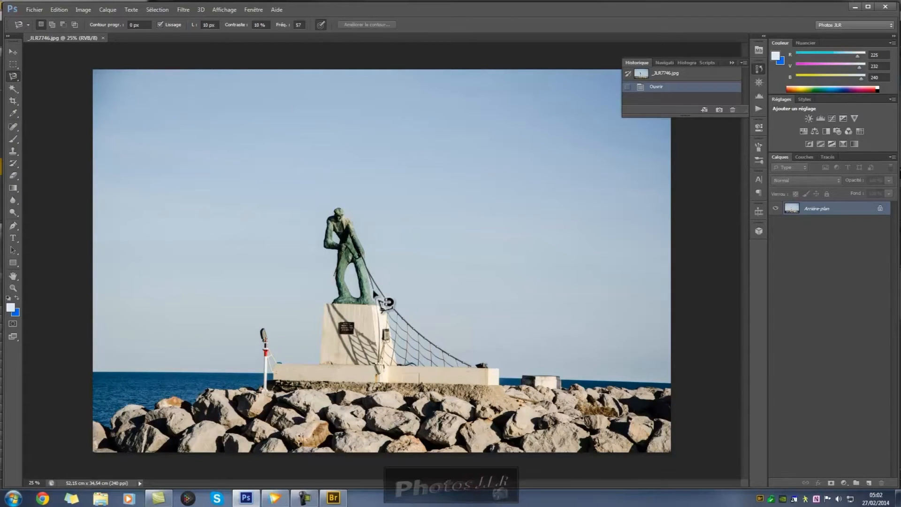
pyautogui.click(339, 251)
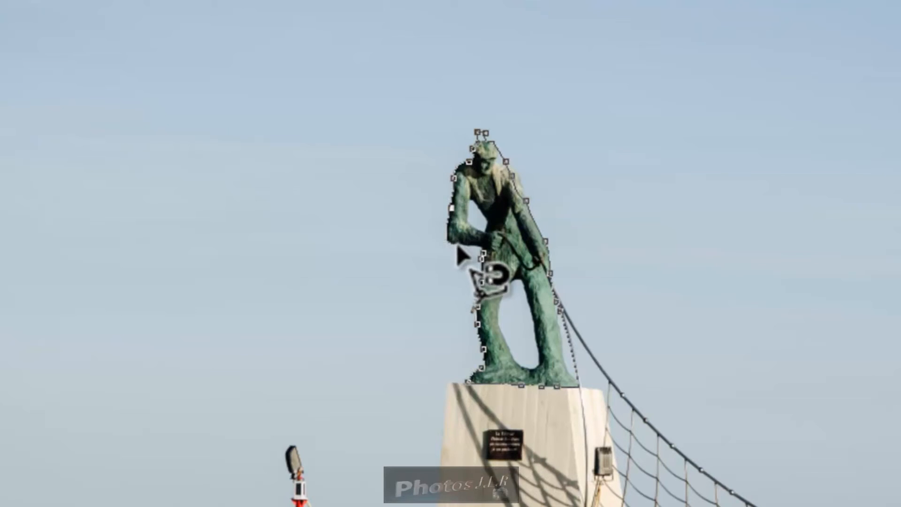
pyautogui.click(483, 252)
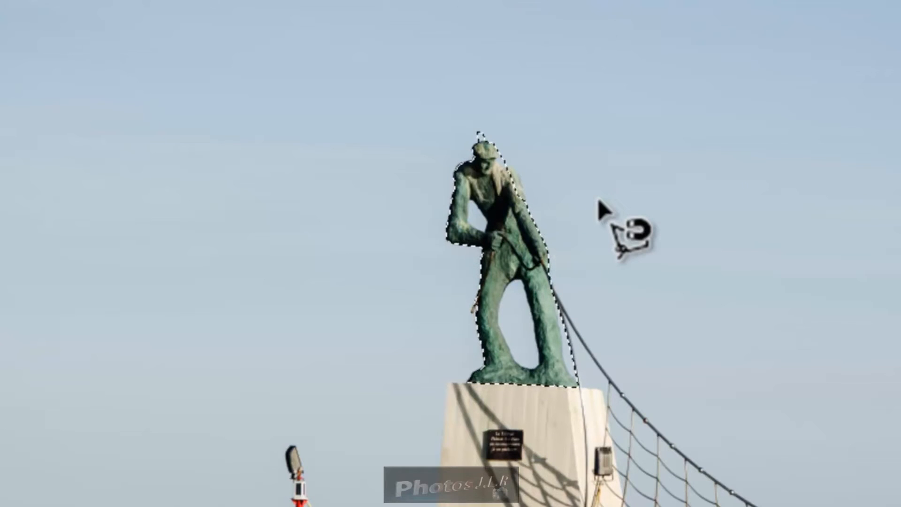
pyautogui.press('v')
pyautogui.hotkey('ctrl', 'd')
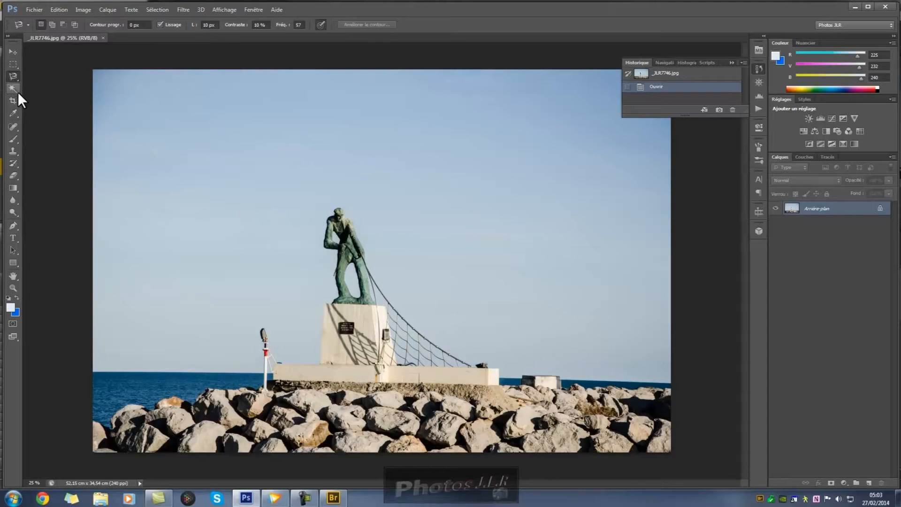
# - Select the bronze statue, from cap to feet, with the Quick Selection tool
pyautogui.click(18, 91)
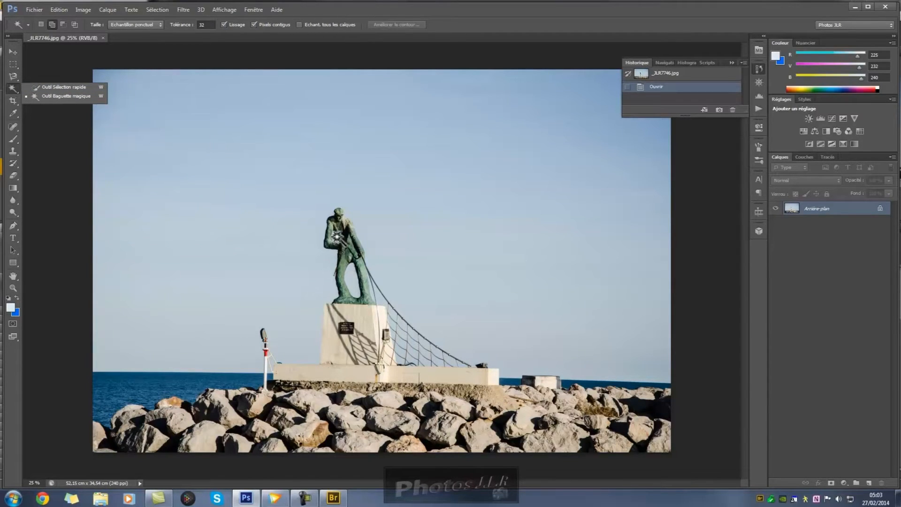
pyautogui.click(66, 86)
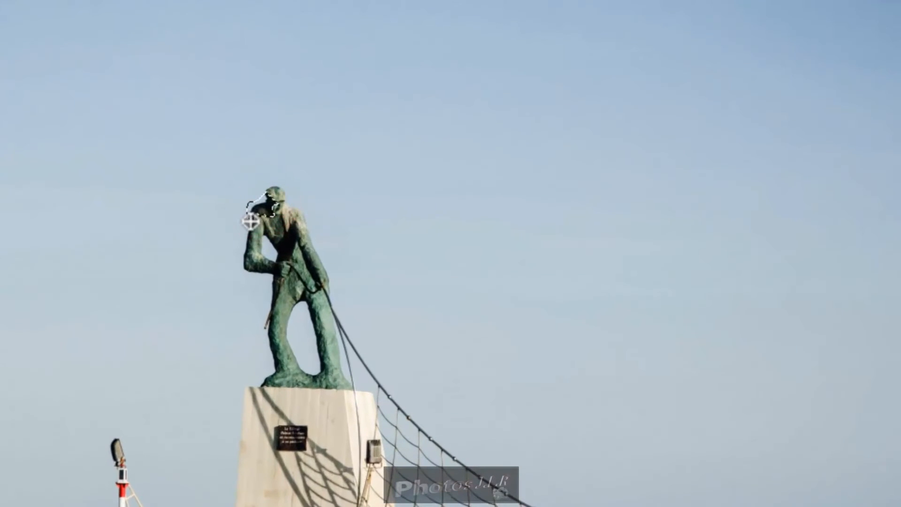
pyautogui.moveTo(327, 219); pyautogui.dragTo(326, 232)
pyautogui.moveTo(251, 236)
pyautogui.mouseDown()
pyautogui.moveTo(255, 270)
pyautogui.moveTo(282, 272)
pyautogui.moveTo(287, 292)
pyautogui.moveTo(275, 328)
pyautogui.moveTo(292, 369)
pyautogui.moveTo(322, 378)
pyautogui.moveTo(340, 372)
pyautogui.moveTo(327, 284)
pyautogui.moveTo(278, 193)
pyautogui.mouseUp()
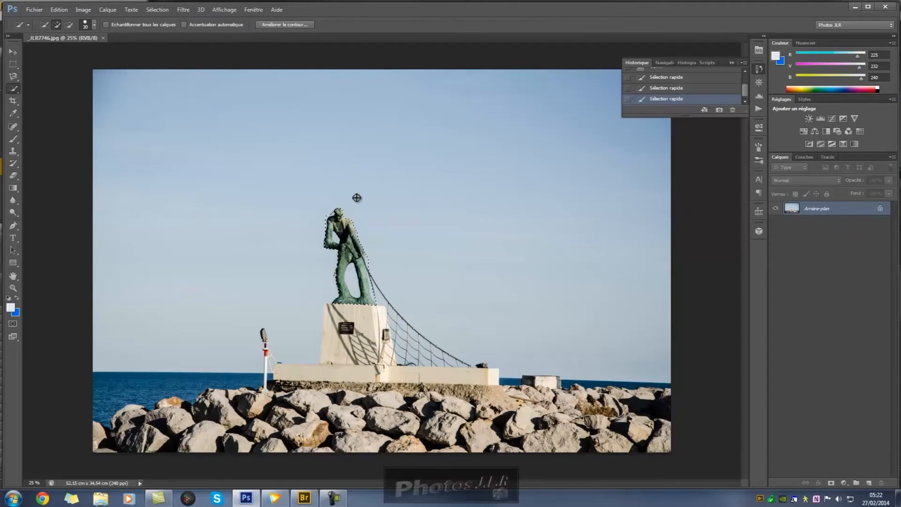
# - Examine how closely the selection outline follows the statue's head, arms and legs at different magnifications
pyautogui.hotkey('ctrl', '+')
pyautogui.hotkey('ctrl', '+')
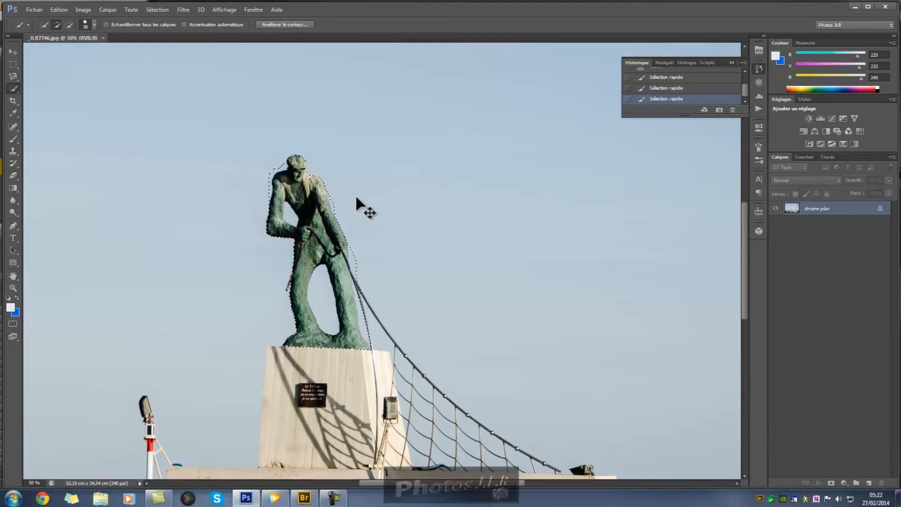
pyautogui.hotkey('ctrl', '-')
pyautogui.hotkey('ctrl', '-')
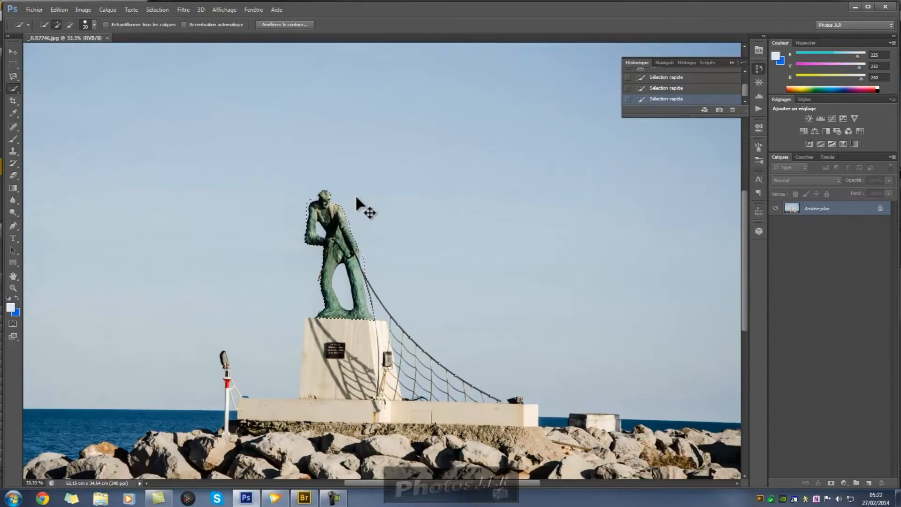
pyautogui.hotkey('ctrl', '+')
pyautogui.hotkey('ctrl', '+')
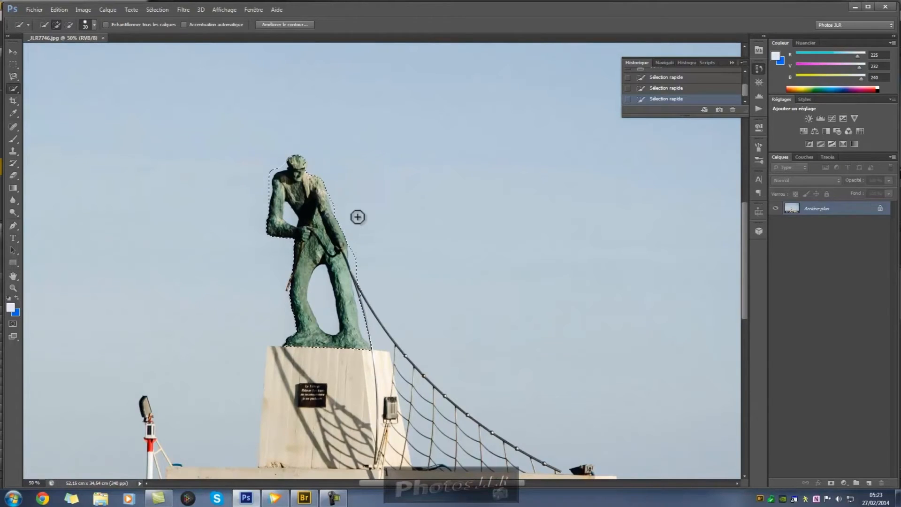
pyautogui.scroll(1, 361, 227)
pyautogui.scroll(-1, 361, 227)
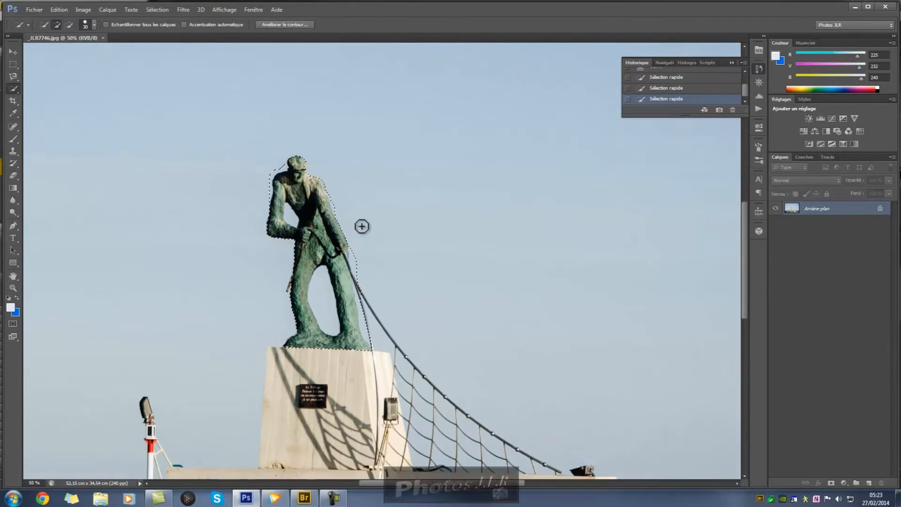
pyautogui.scroll(1, 362, 227)
pyautogui.scroll(-1, 361, 227)
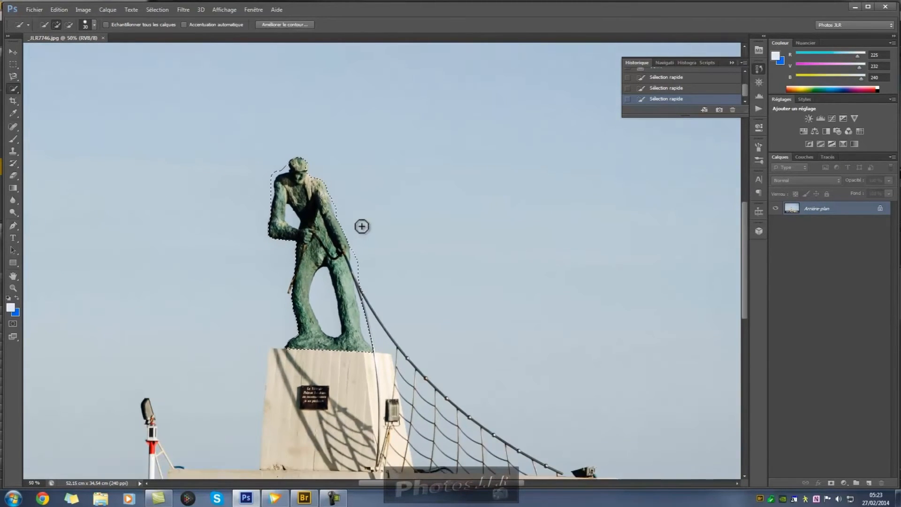
pyautogui.scroll(-1, 361, 225)
pyautogui.scroll(-1, 360, 222)
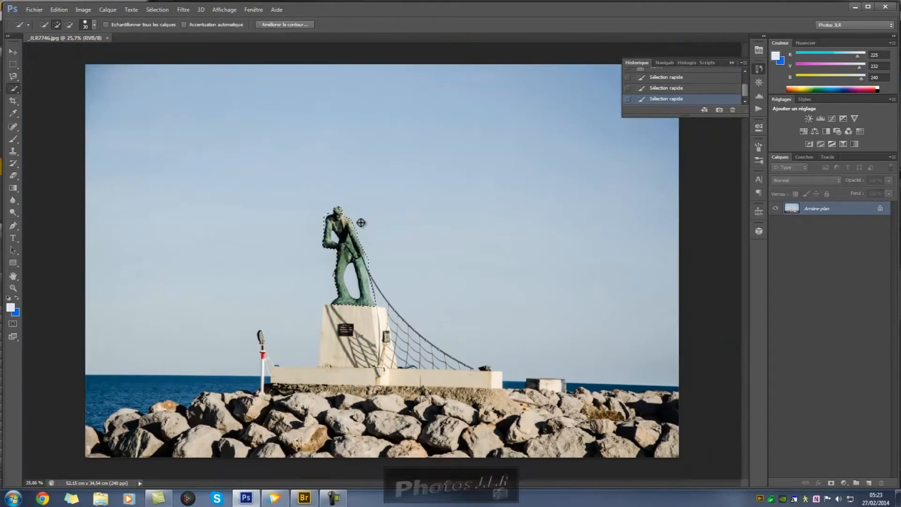
pyautogui.scroll(4, 361, 222)
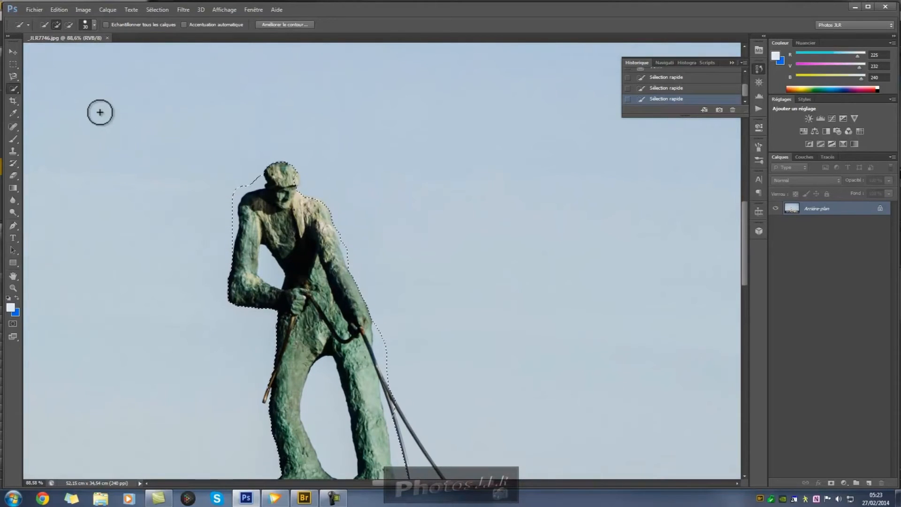
pyautogui.scroll(1, 39, 62)
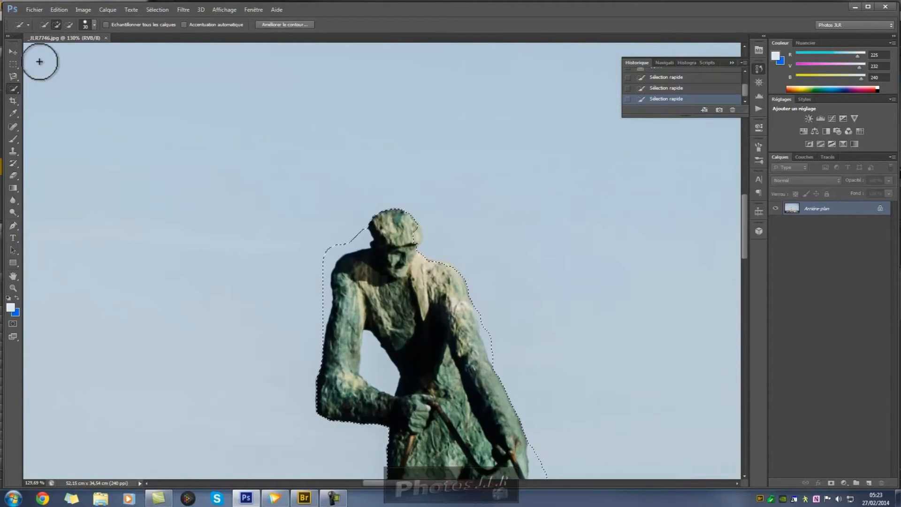
pyautogui.scroll(-3, 40, 62)
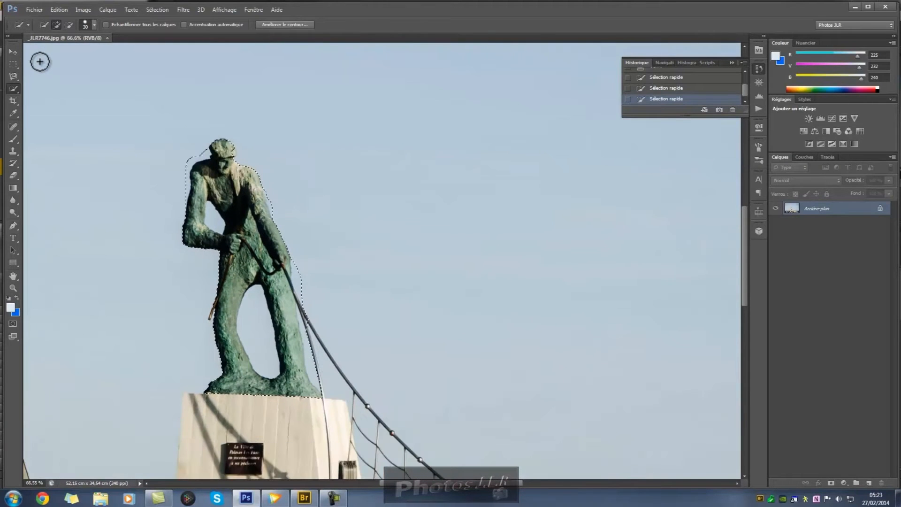
pyautogui.scroll(-2, 40, 62)
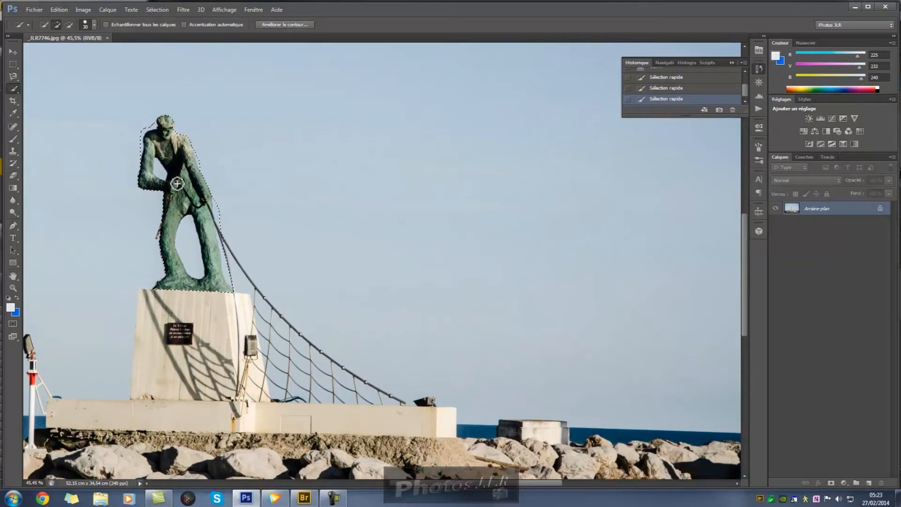
pyautogui.scroll(1, 178, 184)
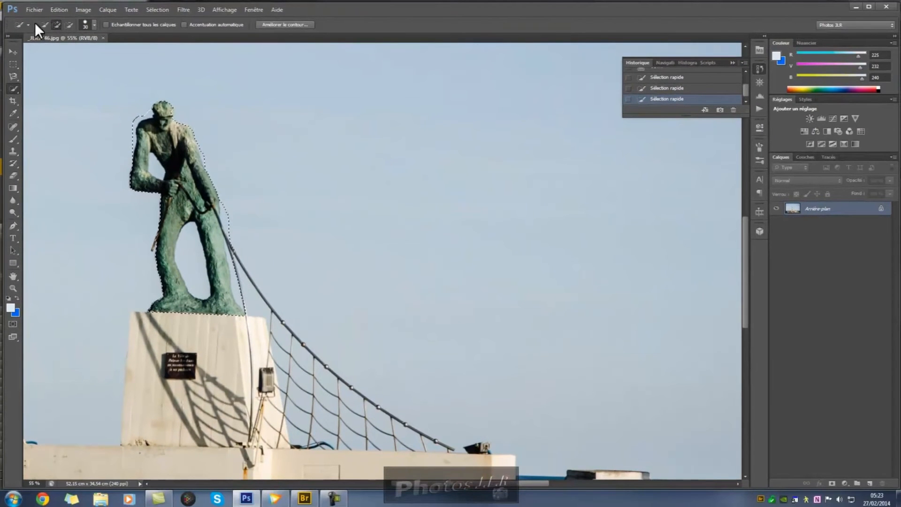
# - Subtract the excess sky beside the shoulder and upper arm of the statue's bent arm from the selection
pyautogui.click(45, 24)
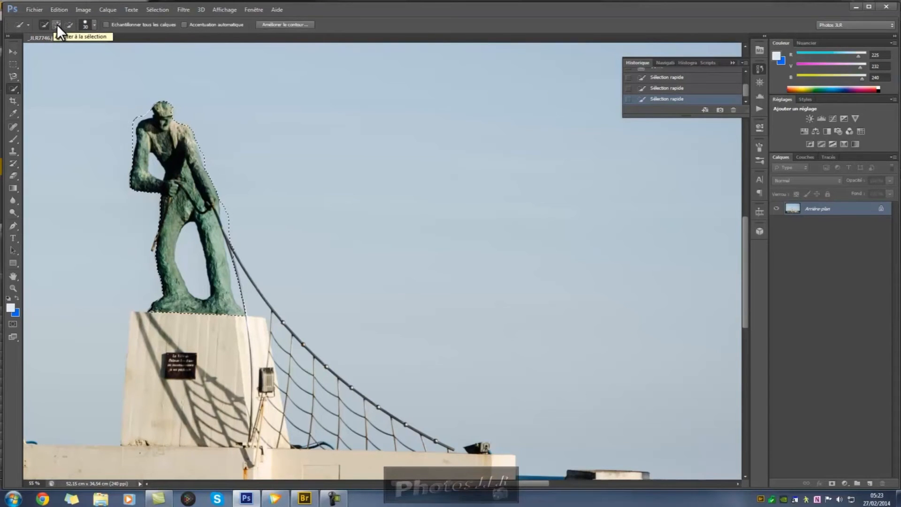
pyautogui.click(56, 25)
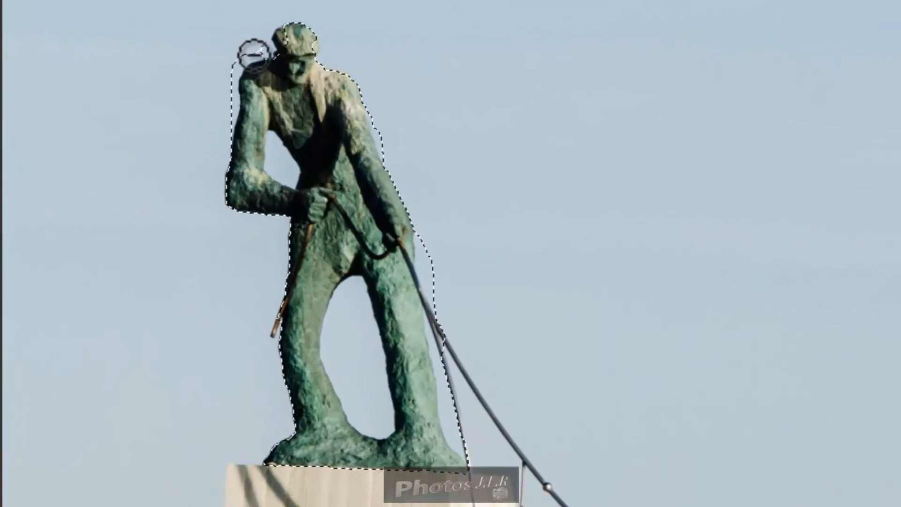
pyautogui.click(136, 118)
pyautogui.click(247, 64)
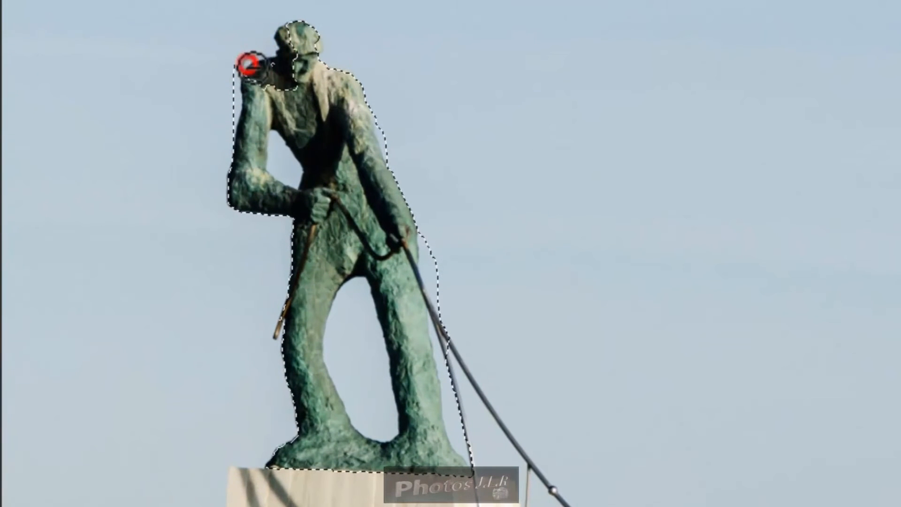
pyautogui.click(245, 62)
pyautogui.click(239, 75)
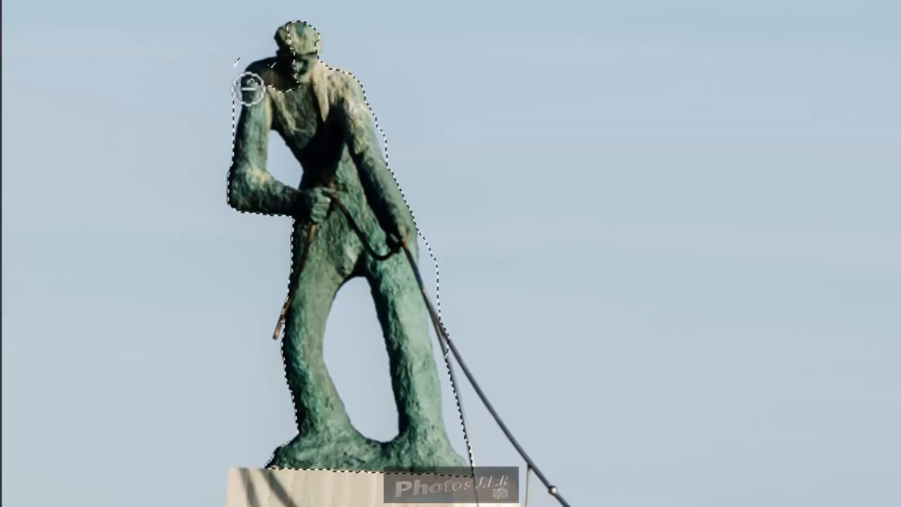
pyautogui.click(235, 90)
pyautogui.click(240, 103)
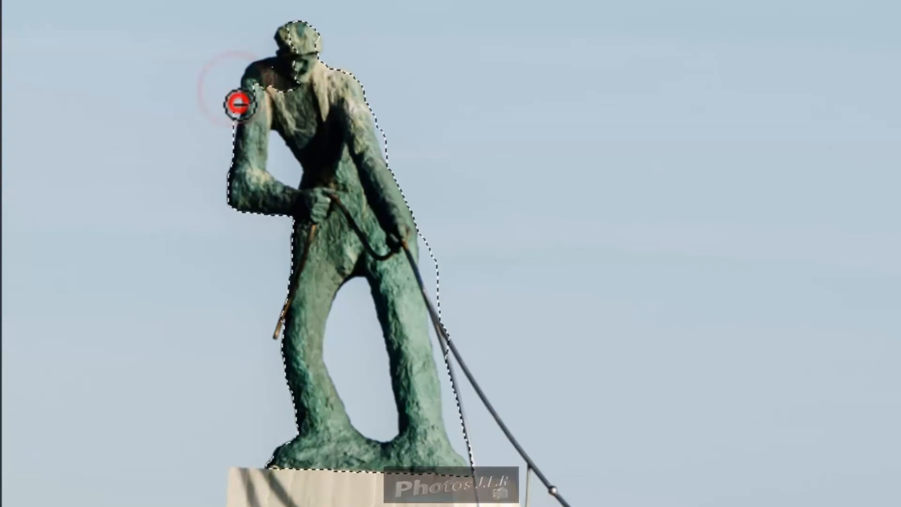
pyautogui.click(241, 119)
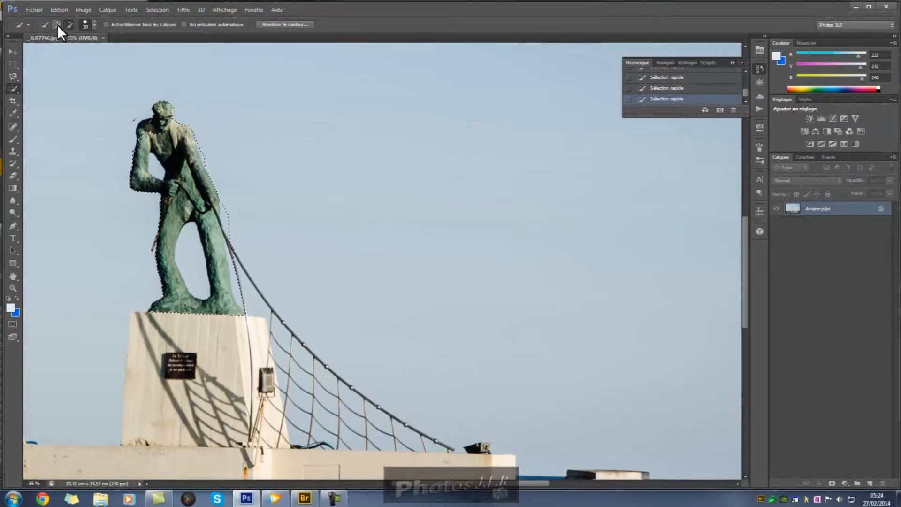
# - Add the shoulder and upper chest on the statue's bent-arm side back to the selection
pyautogui.click(58, 24)
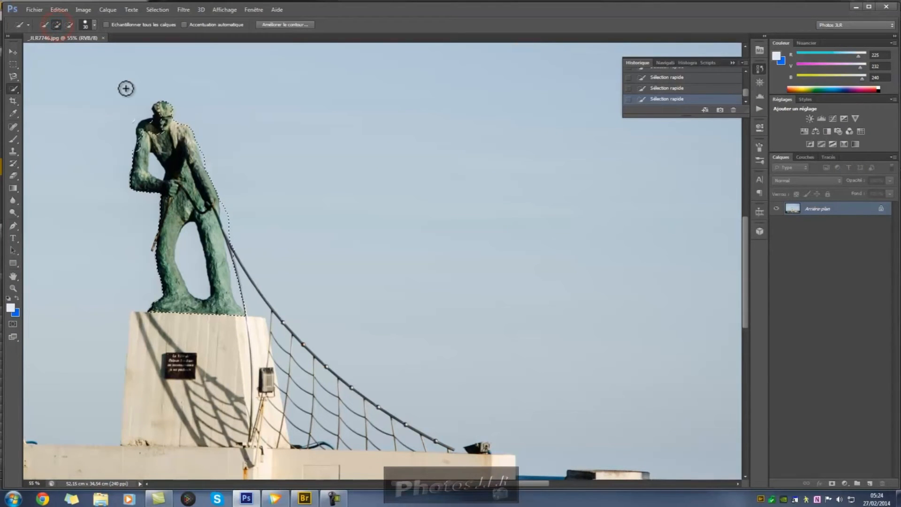
pyautogui.click(143, 141)
pyautogui.click(151, 129)
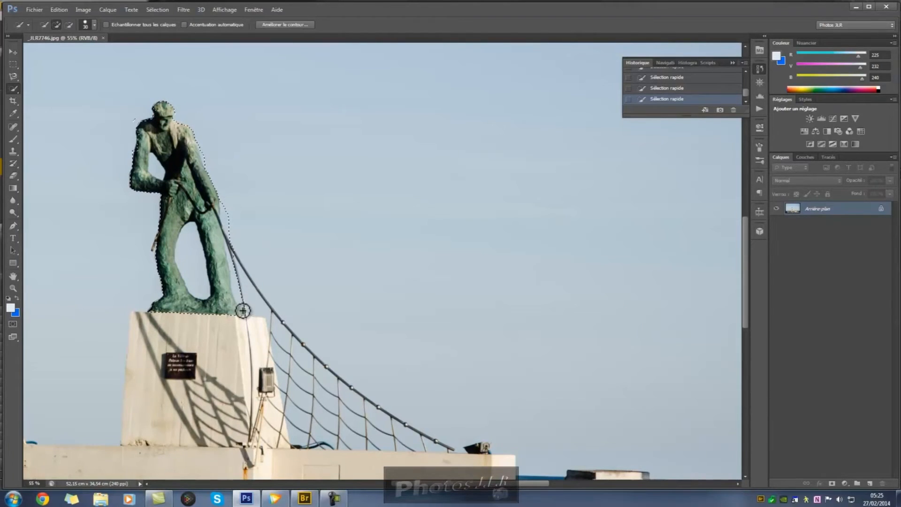
# - Subtract the sky and rope beside the statue's lowered hand and outer leg from the selection
pyautogui.click(69, 24)
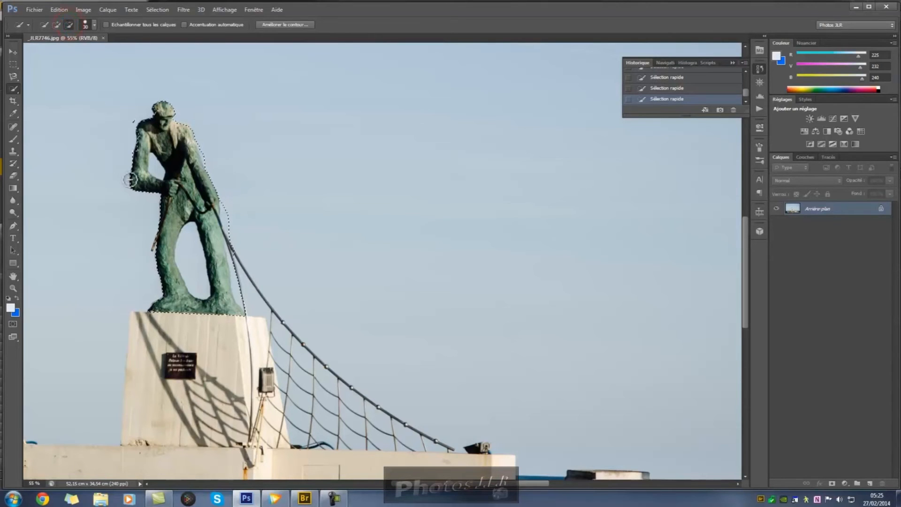
pyautogui.click(225, 209)
pyautogui.click(228, 211)
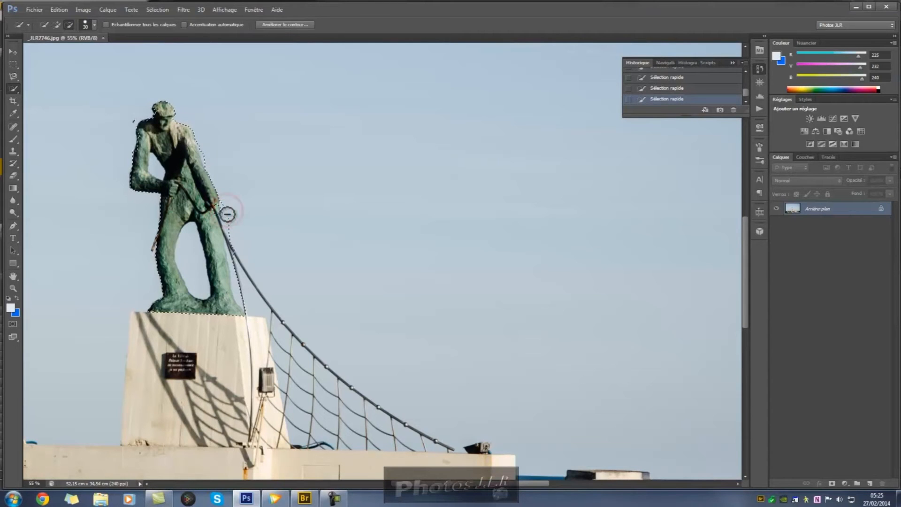
pyautogui.click(225, 209)
pyautogui.click(223, 206)
pyautogui.click(225, 208)
pyautogui.click(226, 216)
pyautogui.click(227, 217)
pyautogui.click(226, 212)
pyautogui.click(228, 221)
pyautogui.click(231, 223)
pyautogui.click(233, 221)
pyautogui.click(231, 230)
pyautogui.click(231, 232)
pyautogui.click(235, 232)
pyautogui.click(231, 238)
pyautogui.click(234, 245)
pyautogui.click(233, 246)
pyautogui.click(235, 244)
pyautogui.click(234, 250)
pyautogui.click(232, 244)
pyautogui.click(234, 241)
pyautogui.click(234, 246)
pyautogui.click(235, 252)
pyautogui.click(236, 261)
pyautogui.click(234, 261)
pyautogui.click(234, 260)
pyautogui.click(232, 255)
pyautogui.click(230, 248)
pyautogui.click(228, 240)
pyautogui.click(229, 238)
pyautogui.click(227, 231)
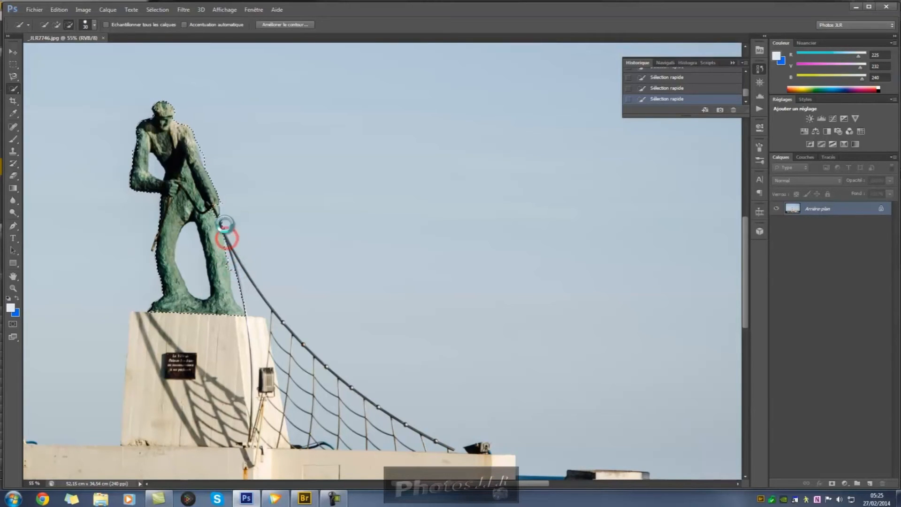
pyautogui.click(228, 227)
pyautogui.click(227, 227)
pyautogui.click(221, 213)
pyautogui.click(223, 216)
pyautogui.click(225, 224)
pyautogui.click(221, 218)
pyautogui.click(224, 218)
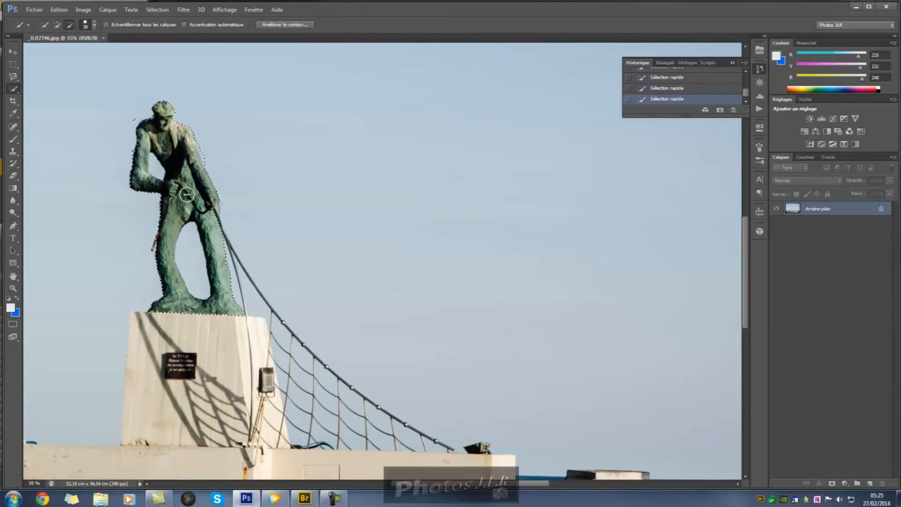
# - Undo the last two Quick Selection strokes, and redo them
pyautogui.click(57, 24)
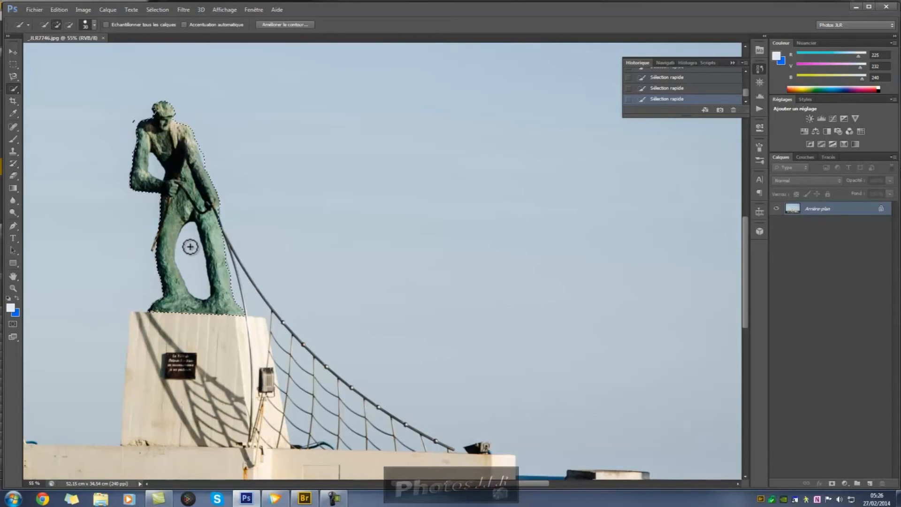
pyautogui.hotkey('ctrl', 'alt', 'z')
pyautogui.hotkey('ctrl', 'alt', 'z')
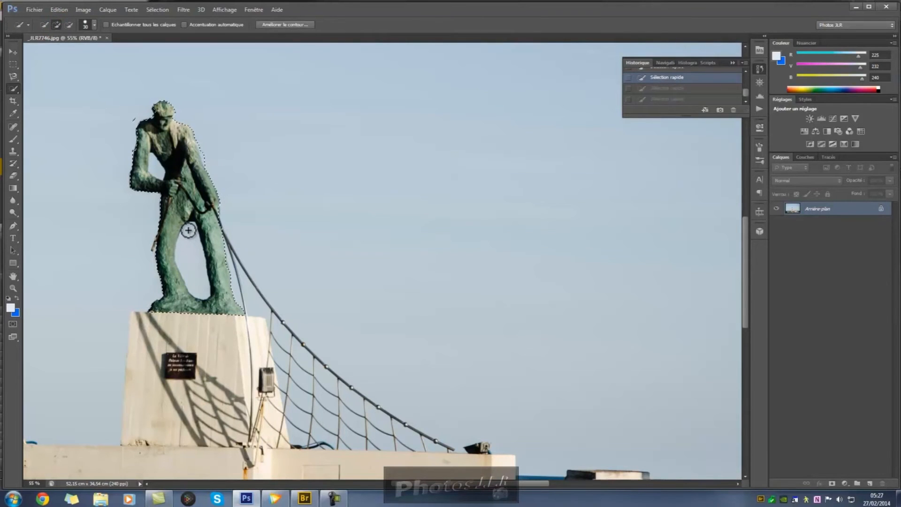
pyautogui.press('alt')
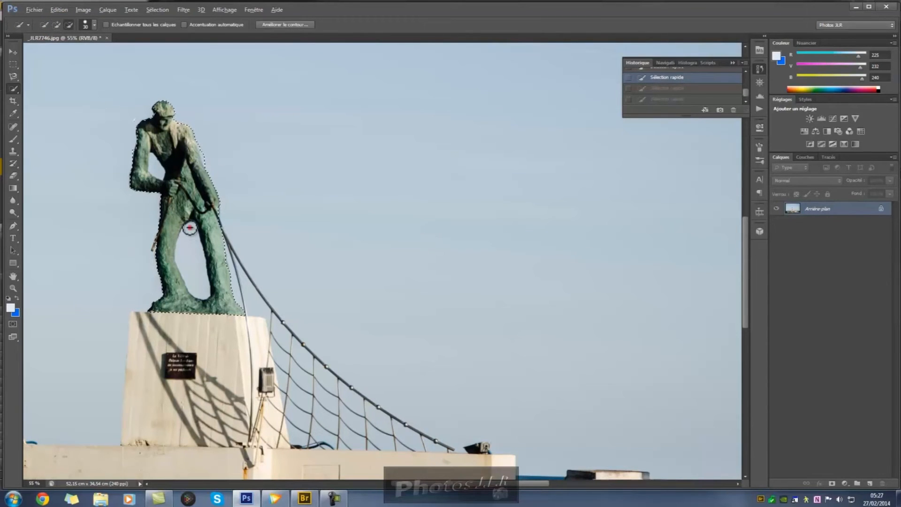
pyautogui.hotkey('ctrl', 'shift', 'z')
pyautogui.hotkey('ctrl', 'shift', 'z')
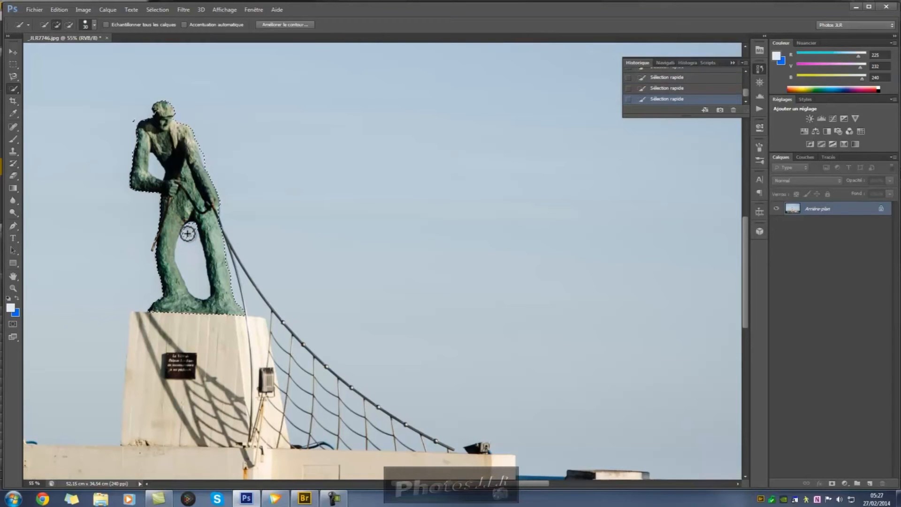
# - Subtract the sky between the statue's legs from the selection, touch up the gap's upper end, and undo the last stroke
pyautogui.press('alt')
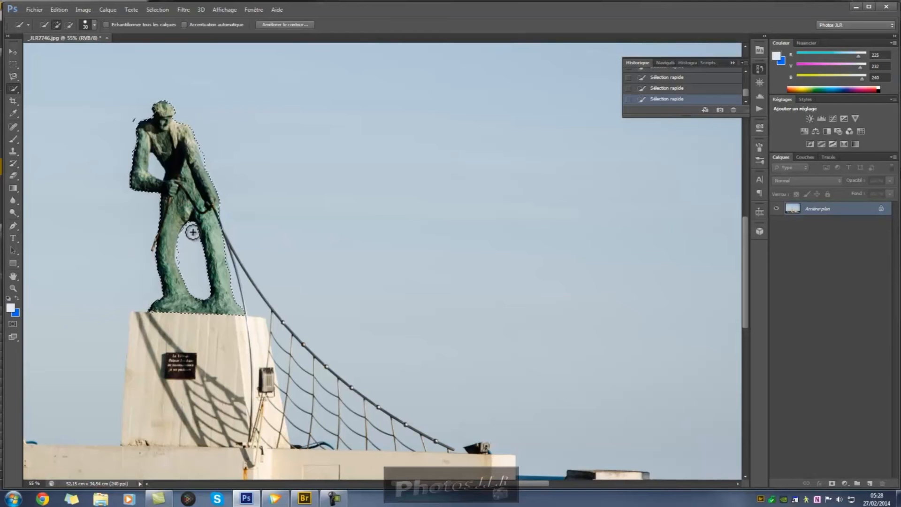
pyautogui.click(192, 232)
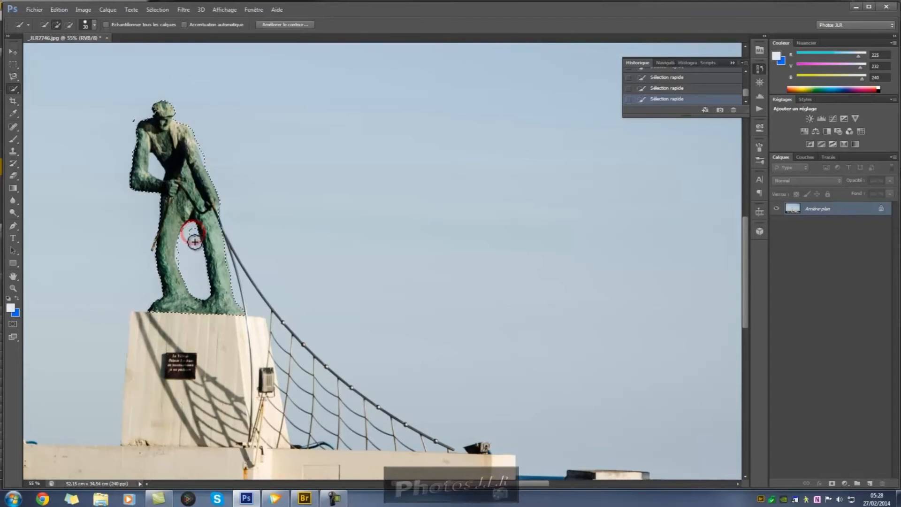
pyautogui.click(190, 231)
pyautogui.click(189, 233)
pyautogui.click(190, 234)
pyautogui.click(193, 232)
pyautogui.click(196, 229)
pyautogui.keyDown('alt'); pyautogui.click(192, 234); pyautogui.keyUp('alt')
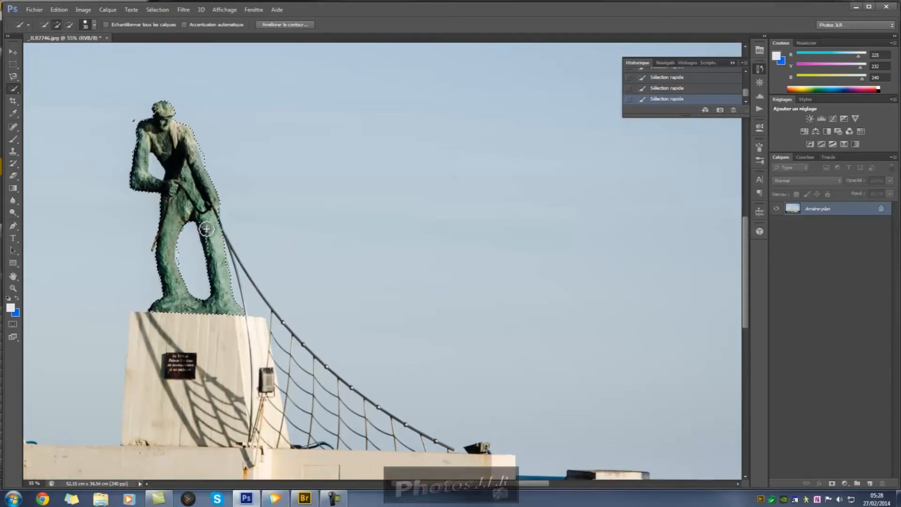
pyautogui.click(204, 222)
pyautogui.keyDown('alt'); pyautogui.click(206, 224); pyautogui.keyUp('alt')
pyautogui.click(695, 88)
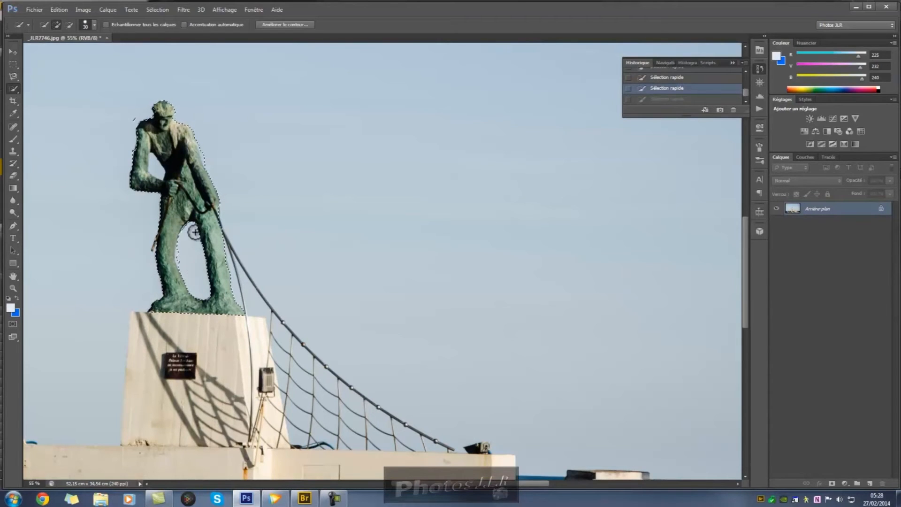
# - Subtract the sky enclosed by the statue's bent arm from the selection, and alternate Quick Selection between adding and subtracting
pyautogui.keyDown('alt'); pyautogui.click(154, 162); pyautogui.keyUp('alt')
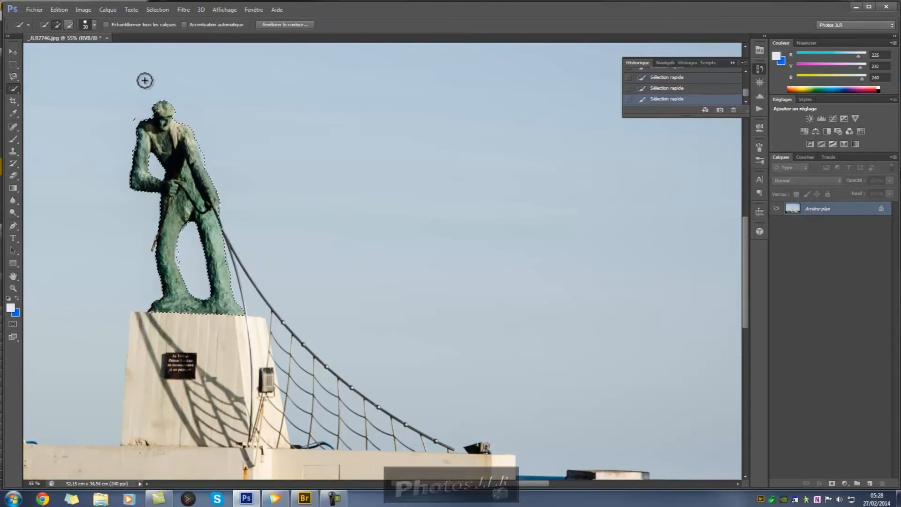
pyautogui.click(57, 24)
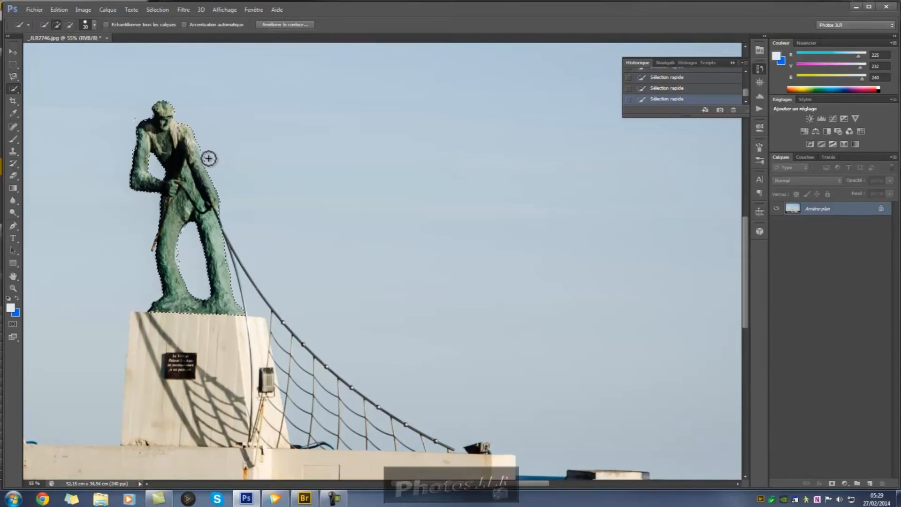
pyautogui.press('alt')
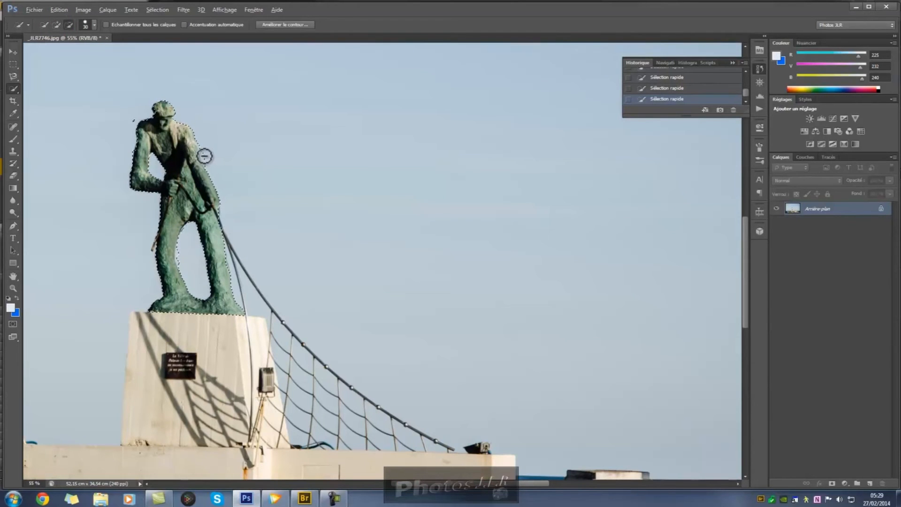
pyautogui.press('alt')
pyautogui.press('alt')
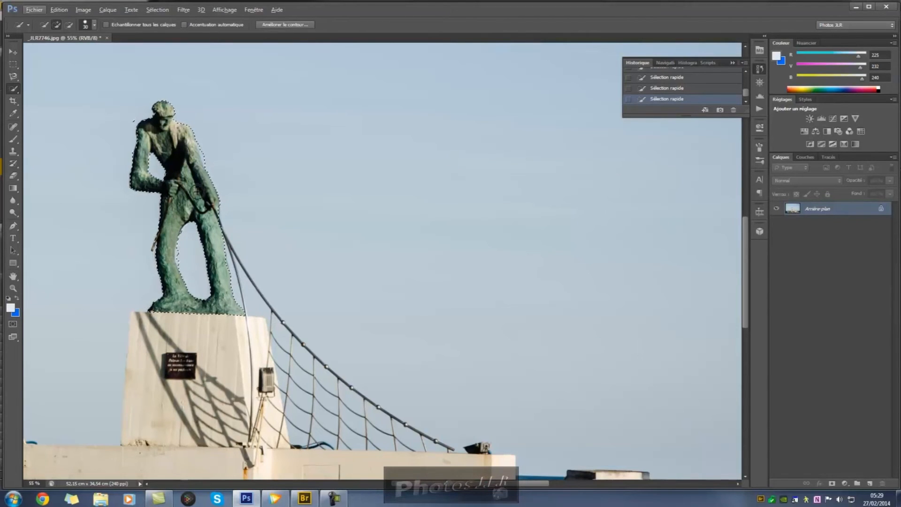
pyautogui.press('alt')
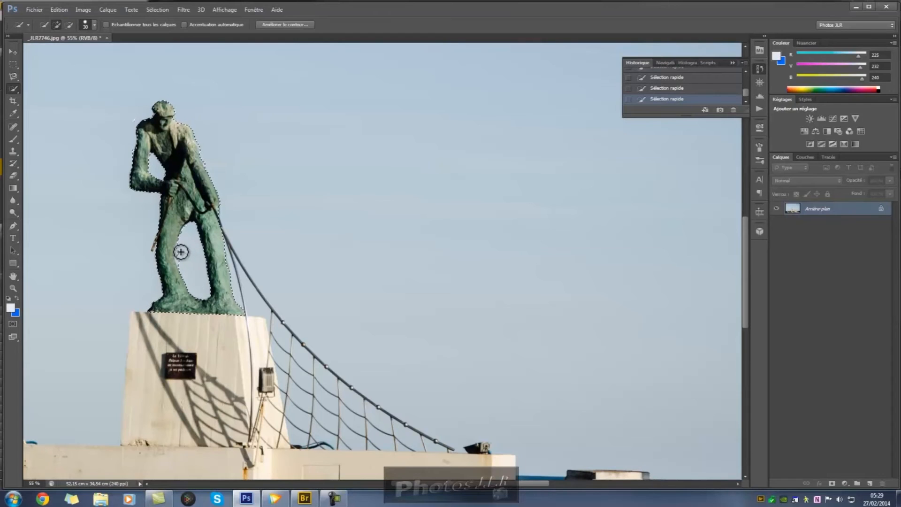
# - Undo the last selection stroke, and subtract the sky along the inner edge of the leg below the bent arm
pyautogui.press('alt')
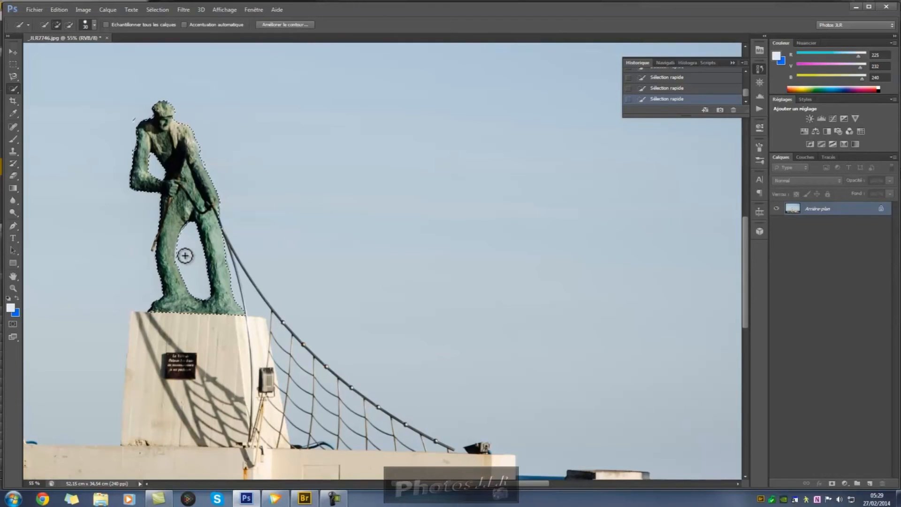
pyautogui.click(691, 88)
pyautogui.press('alt')
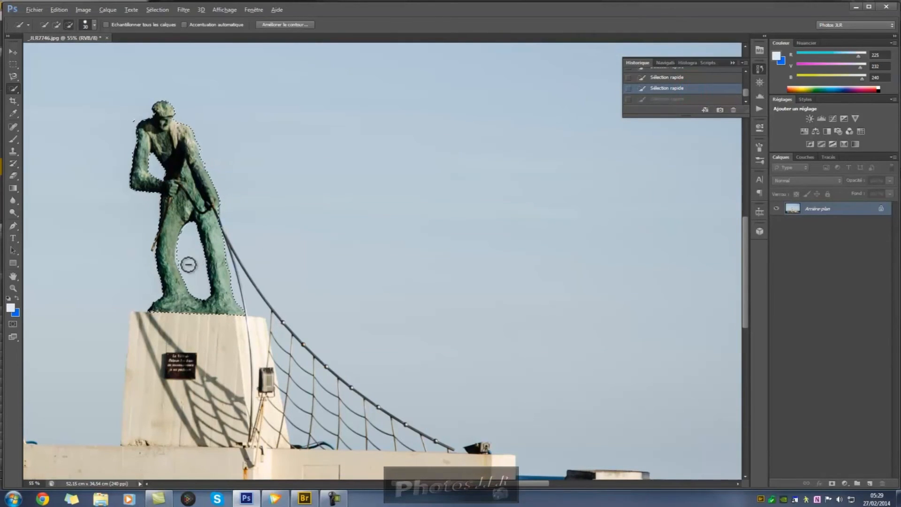
pyautogui.keyDown('alt'); pyautogui.click(180, 260); pyautogui.keyUp('alt')
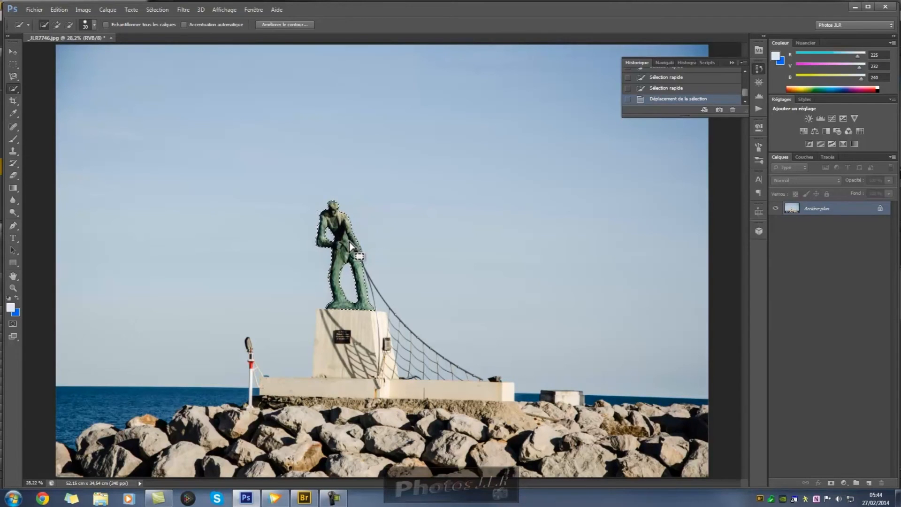
# - Move the selected statue off its pedestal into the sky above the lamp post, and undo the move
pyautogui.click(11, 51)
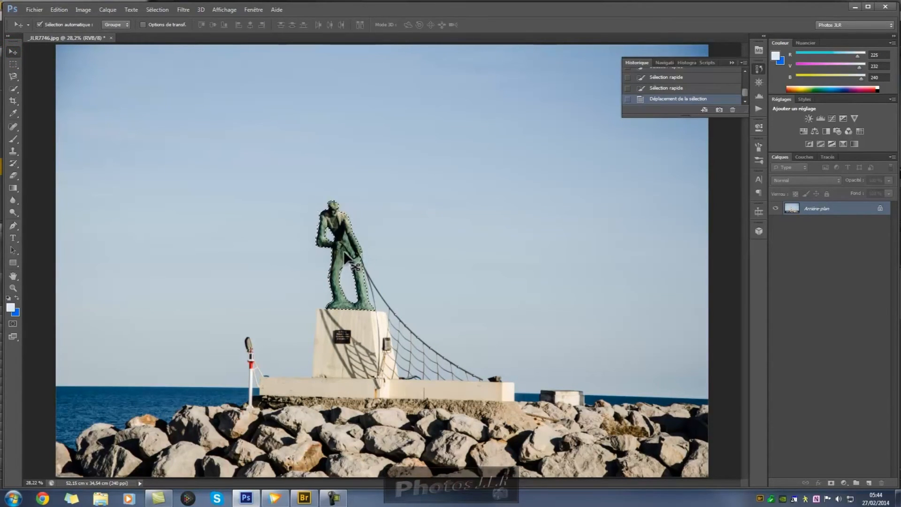
pyautogui.moveTo(343, 248); pyautogui.dragTo(267, 249)
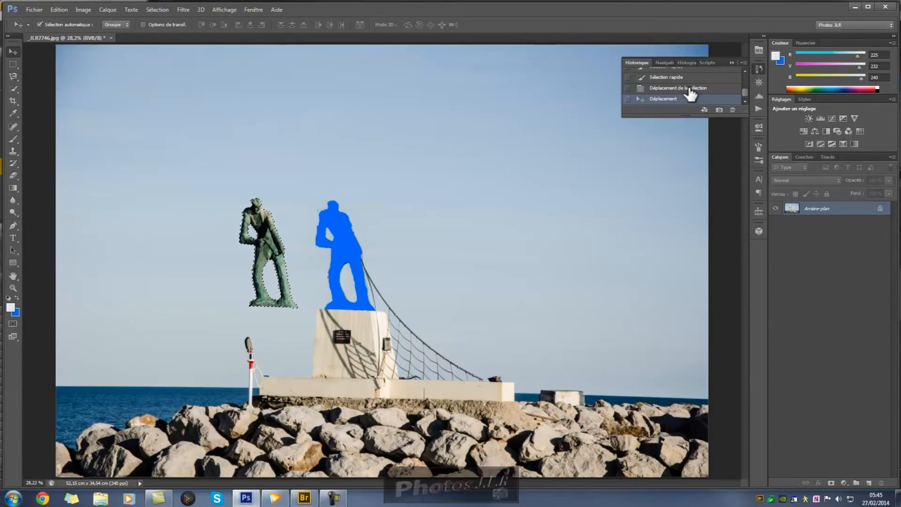
pyautogui.click(688, 89)
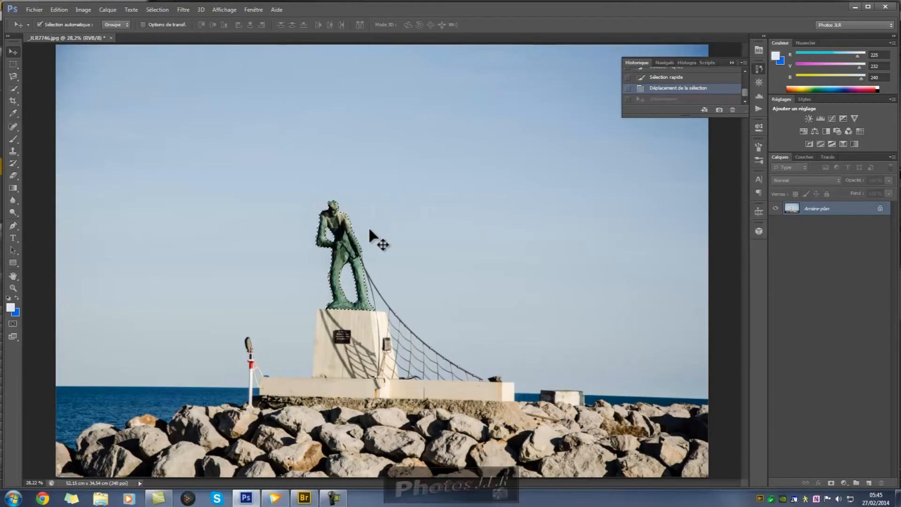
# - Duplicate the selected statue onto the rocks on both sides and the small concrete block, and revert to a Quick Selection state
pyautogui.click(334, 240)
pyautogui.moveTo(341, 239); pyautogui.dragTo(205, 333)
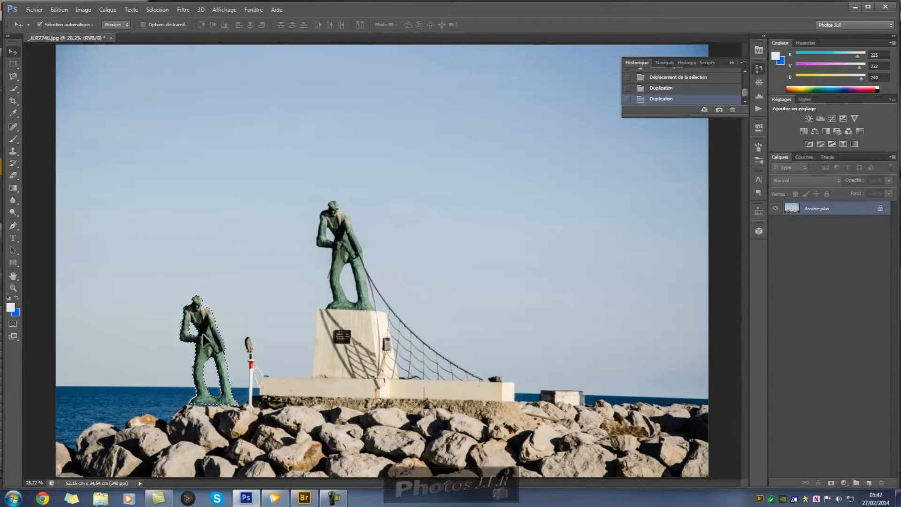
pyautogui.keyDown('alt'); pyautogui.click(207, 337); pyautogui.keyUp('alt')
pyautogui.moveTo(207, 336); pyautogui.dragTo(557, 325)
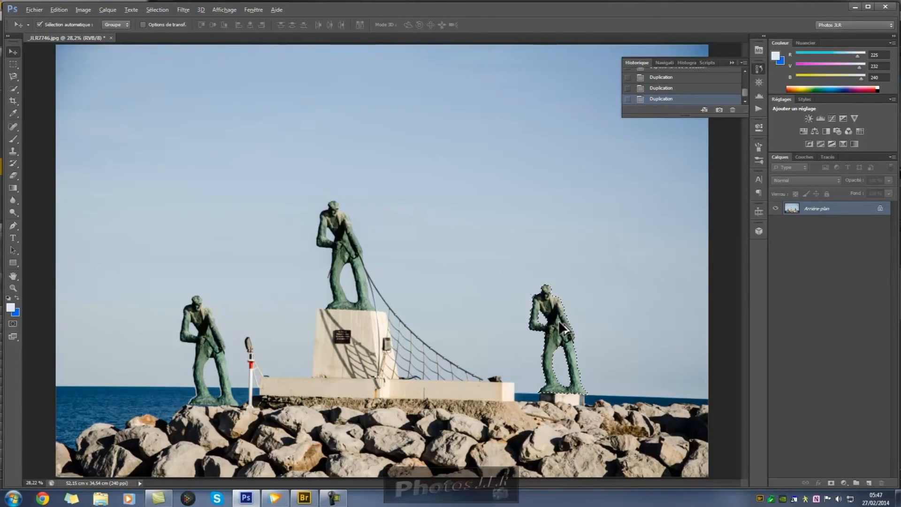
pyautogui.moveTo(557, 319); pyautogui.dragTo(646, 330)
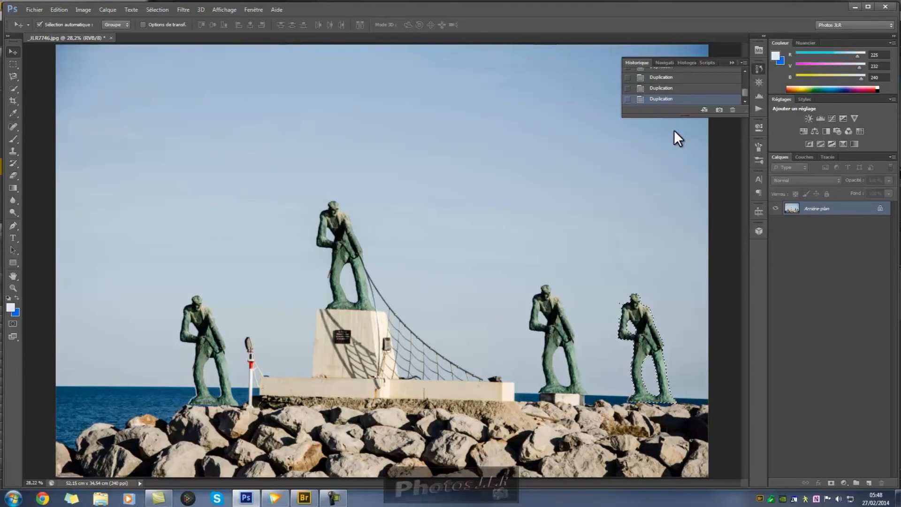
pyautogui.click(745, 91)
pyautogui.click(699, 82)
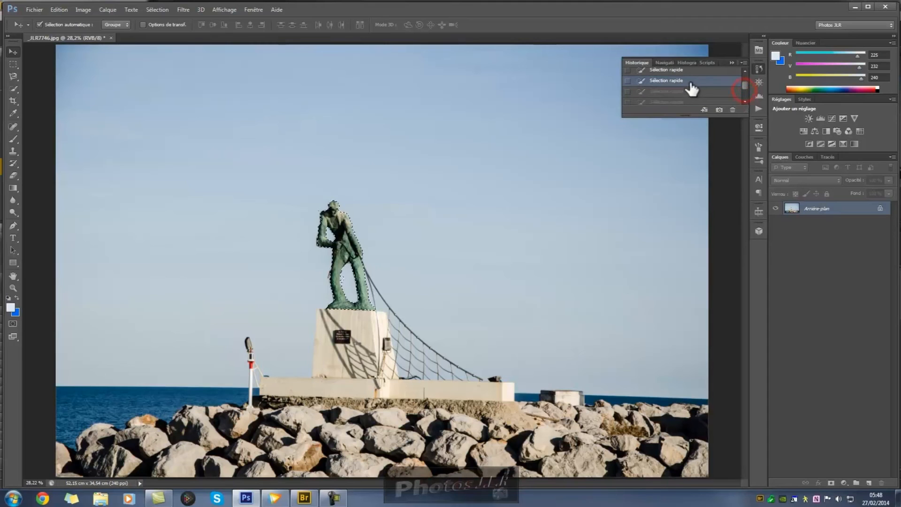
# - Advance the history to the next Quick Selection state, and deselect the statue
pyautogui.click(677, 92)
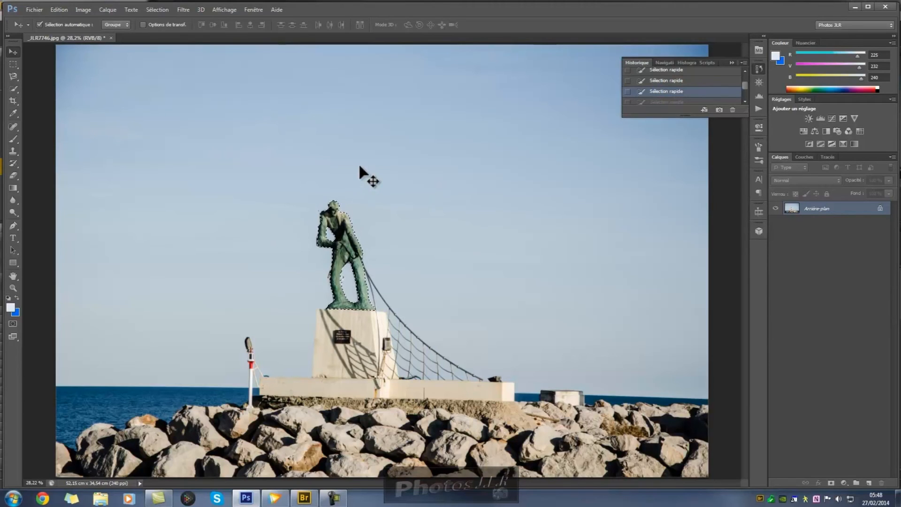
pyautogui.hotkey('ctrl', 'd')
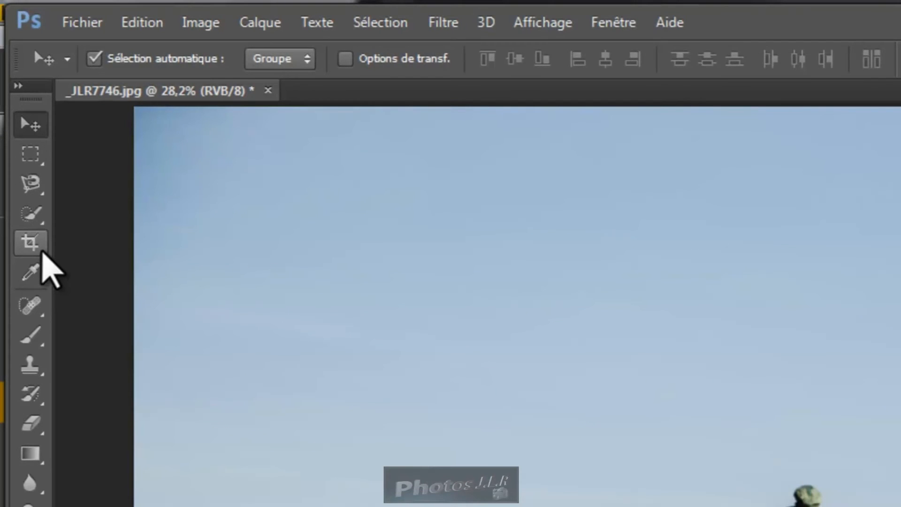
# - Crop the photo with a free ratio to about 33 × 21.4 cm, with the statue left of centre and most of the rocks cut off
pyautogui.click(43, 254)
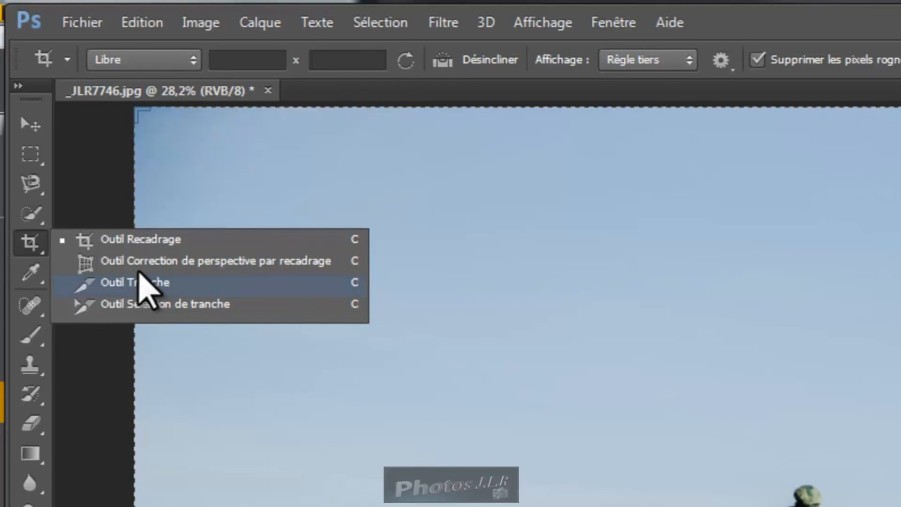
pyautogui.click(114, 240)
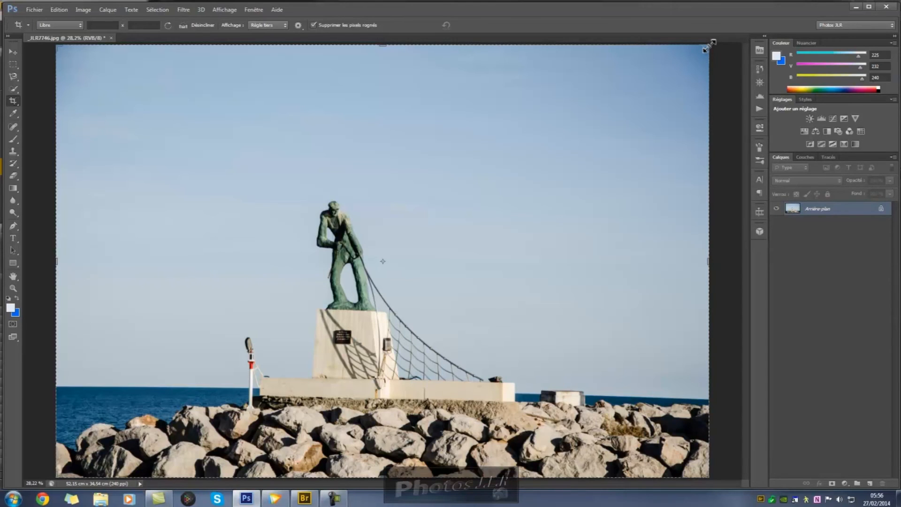
pyautogui.moveTo(705, 48)
pyautogui.mouseDown()
pyautogui.moveTo(656, 85)
pyautogui.moveTo(669, 89)
pyautogui.moveTo(649, 85)
pyautogui.moveTo(646, 106)
pyautogui.moveTo(649, 40)
pyautogui.moveTo(653, 57)
pyautogui.moveTo(705, 54)
pyautogui.mouseUp()
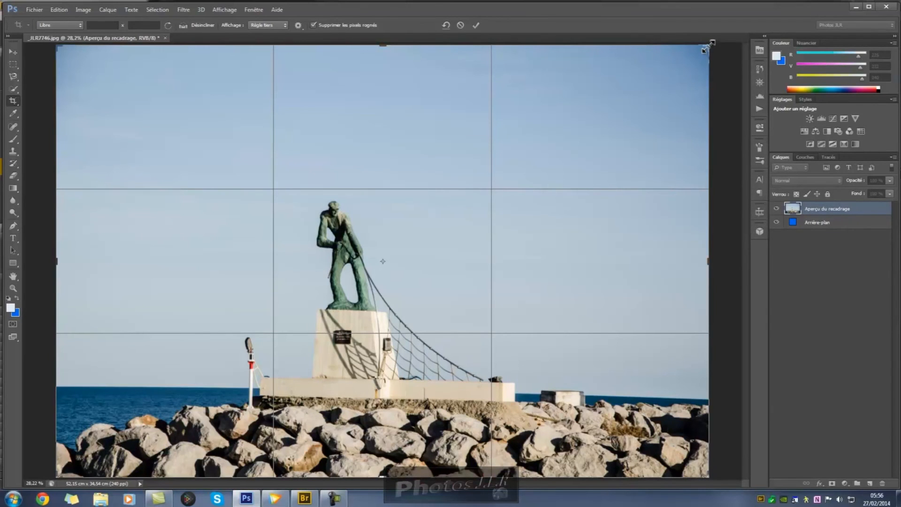
pyautogui.moveTo(706, 47); pyautogui.dragTo(619, 105)
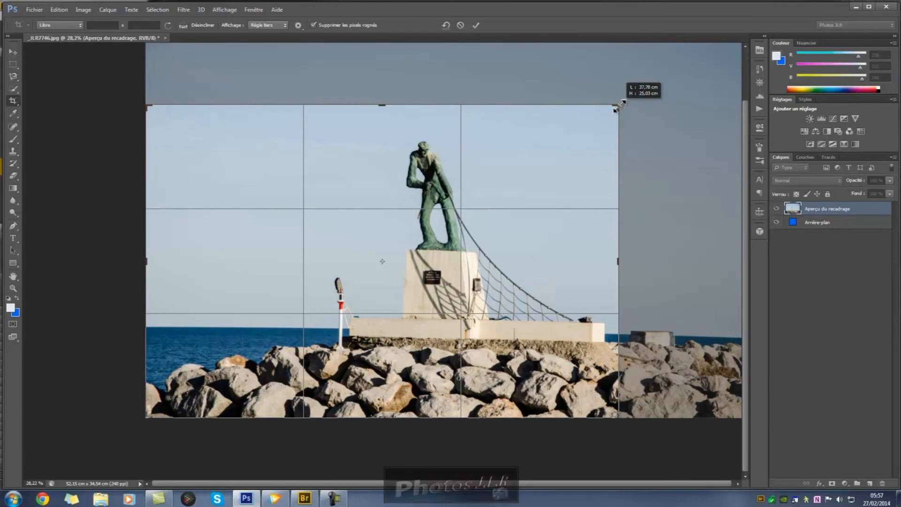
pyautogui.moveTo(618, 105); pyautogui.dragTo(590, 126)
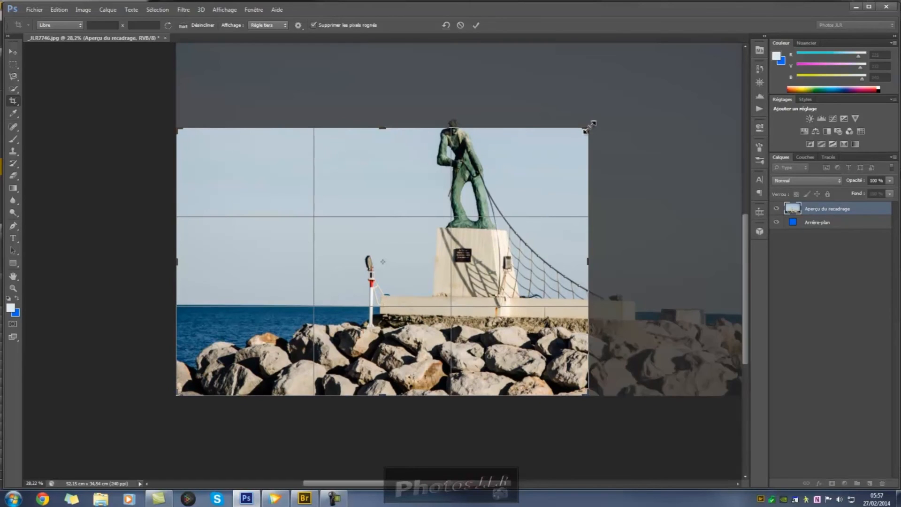
pyautogui.moveTo(529, 188); pyautogui.dragTo(348, 243)
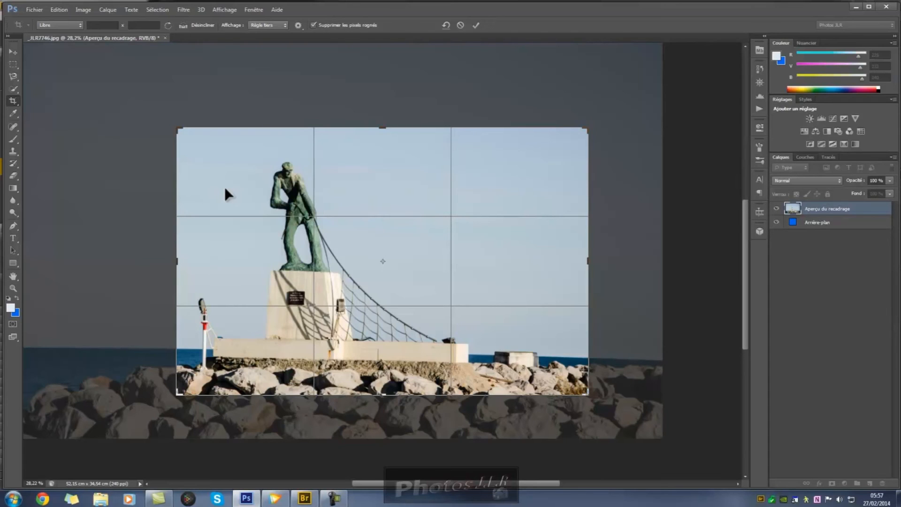
pyautogui.click(476, 25)
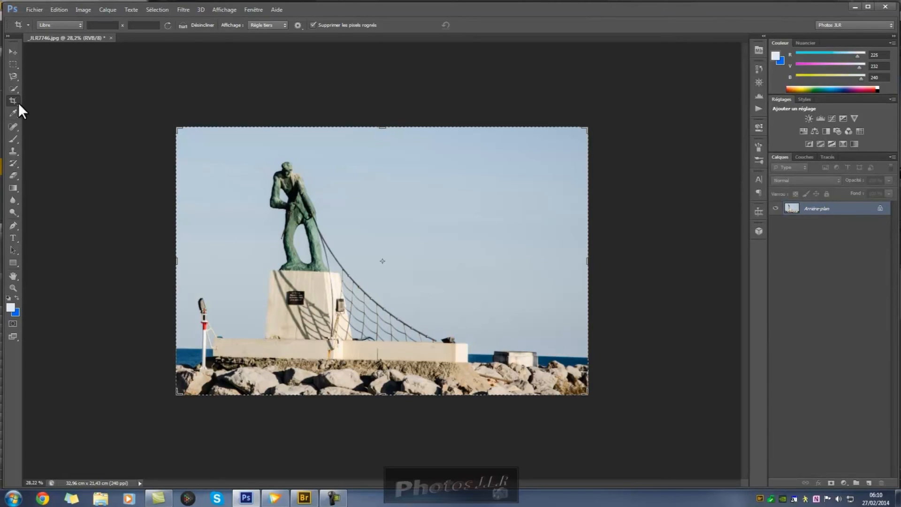
# - Revert the photo to the Désélectionner state in the history, undoing the crop
pyautogui.click(758, 69)
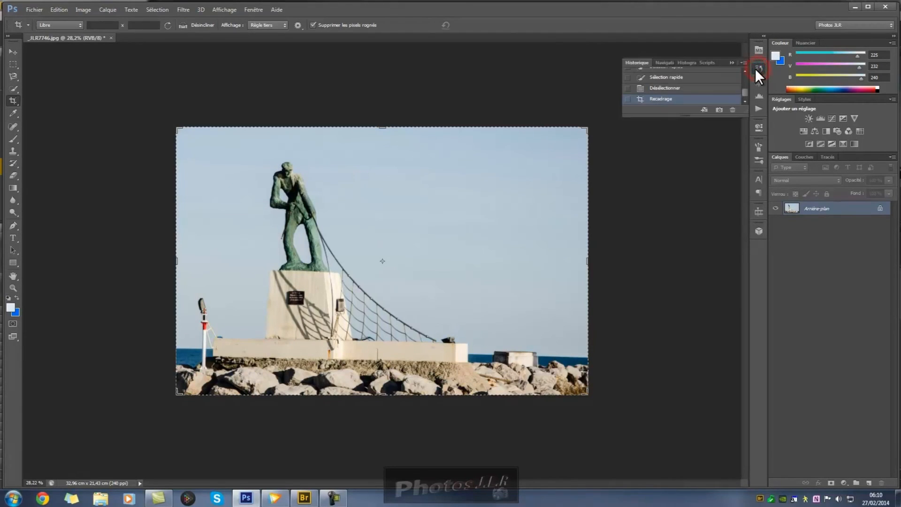
pyautogui.click(660, 89)
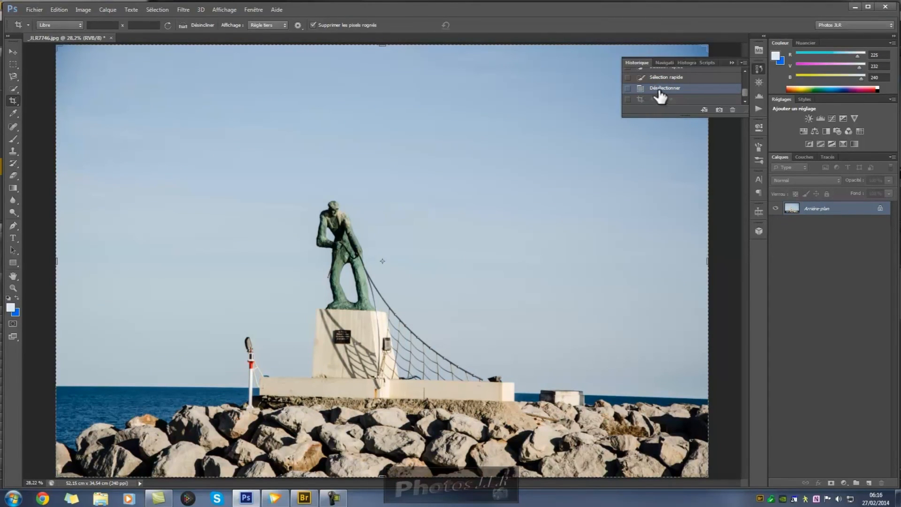
pyautogui.click(731, 62)
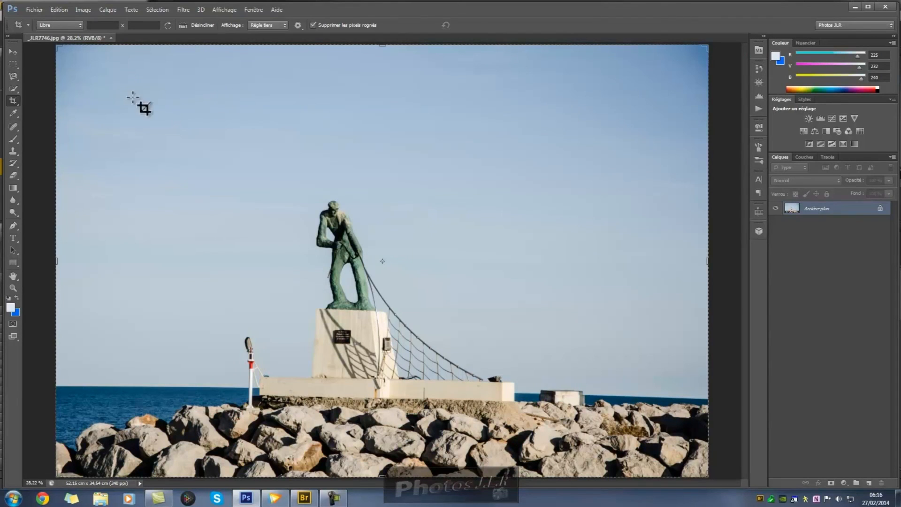
# - Rotate the photo slightly within the crop frame from its upper-right corner, and reset the crop
pyautogui.click(18, 103)
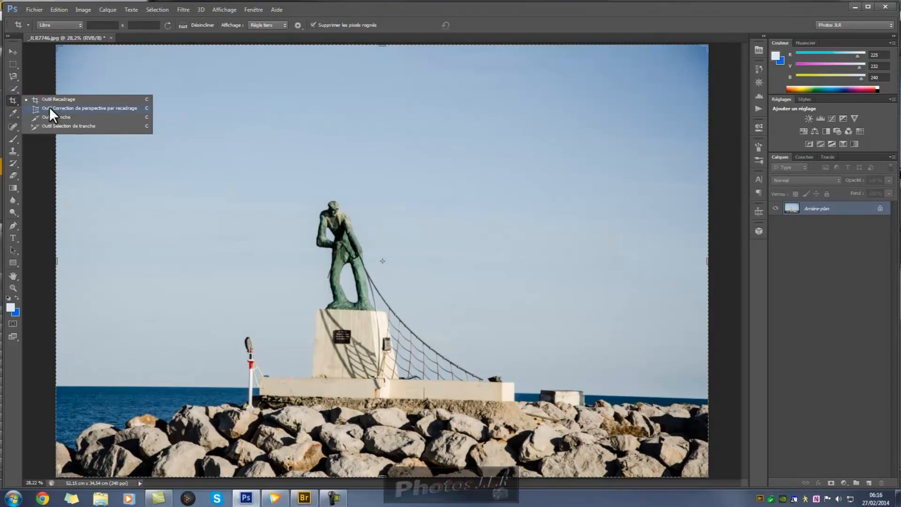
pyautogui.click(187, 131)
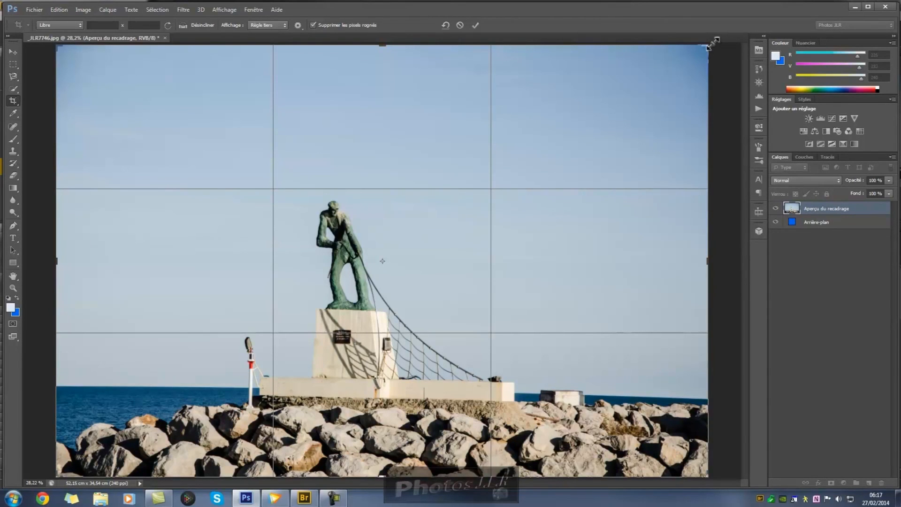
pyautogui.moveTo(712, 41)
pyautogui.mouseDown()
pyautogui.moveTo(707, 31)
pyautogui.moveTo(715, 38)
pyautogui.mouseUp()
pyautogui.rightClick(13, 100)
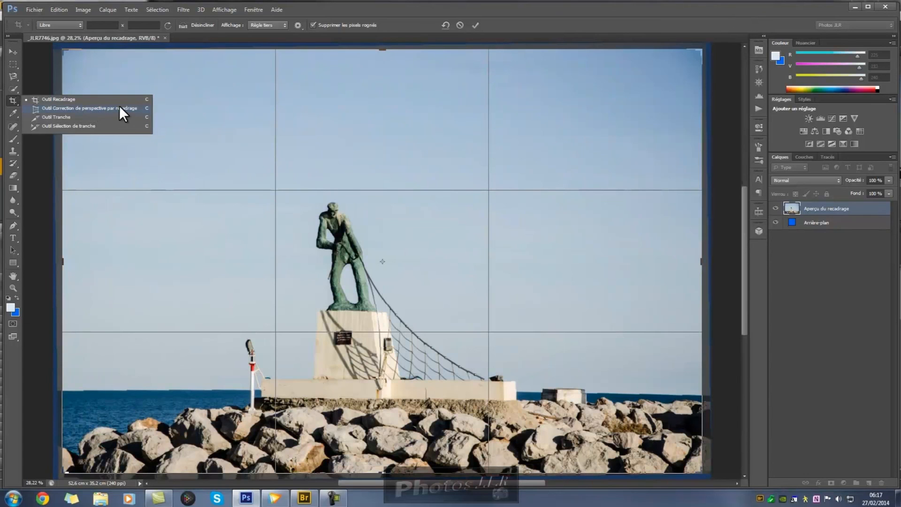
pyautogui.click(445, 24)
pyautogui.click(446, 24)
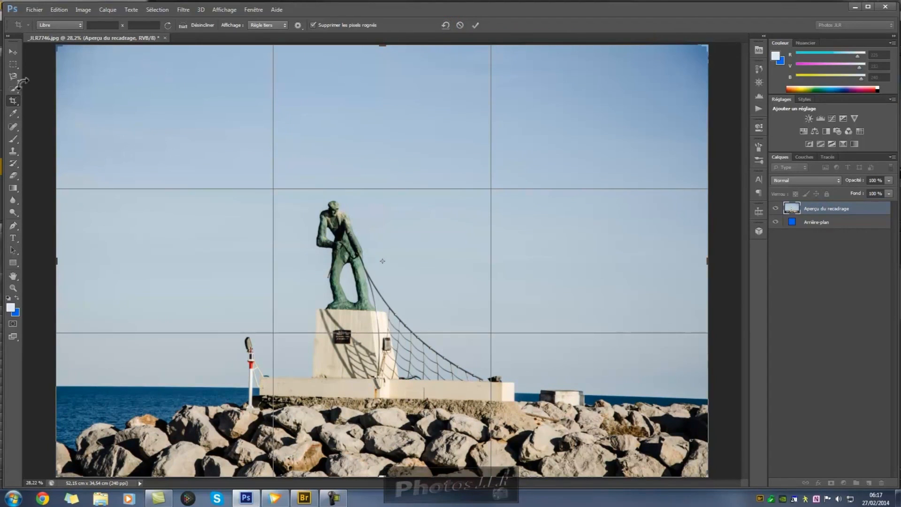
# - Perspective-crop the photo to about 41.6 × 25.7 cm, with the frame rotated slightly clockwise and raised around the statue and pedestal
pyautogui.click(18, 103)
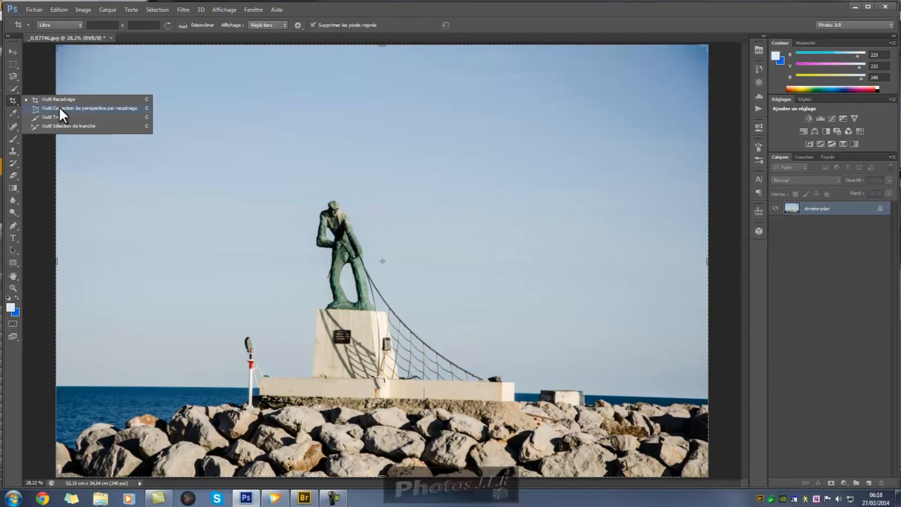
pyautogui.click(60, 107)
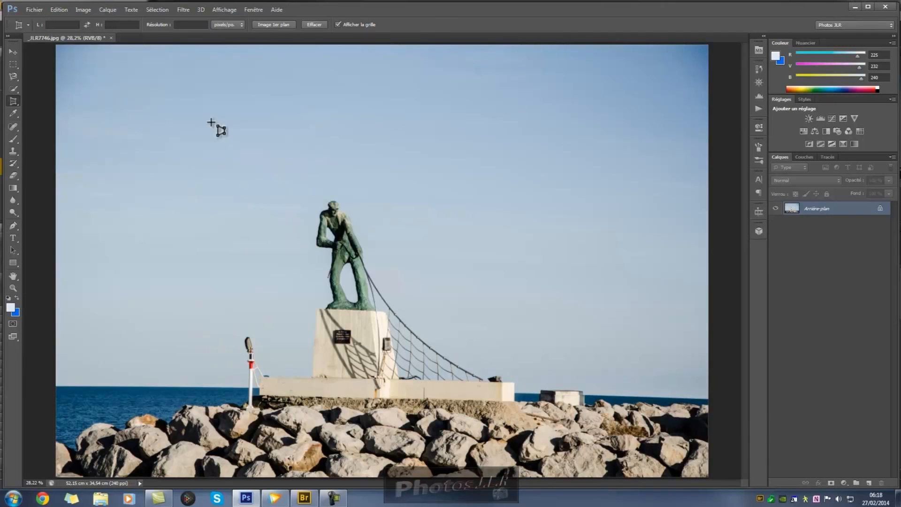
pyautogui.moveTo(139, 117); pyautogui.dragTo(660, 439)
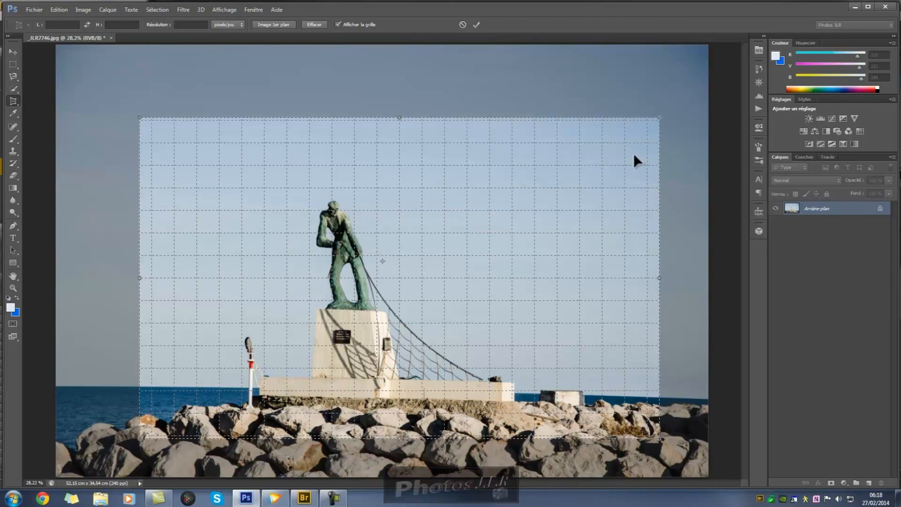
pyautogui.moveTo(668, 110); pyautogui.dragTo(672, 112)
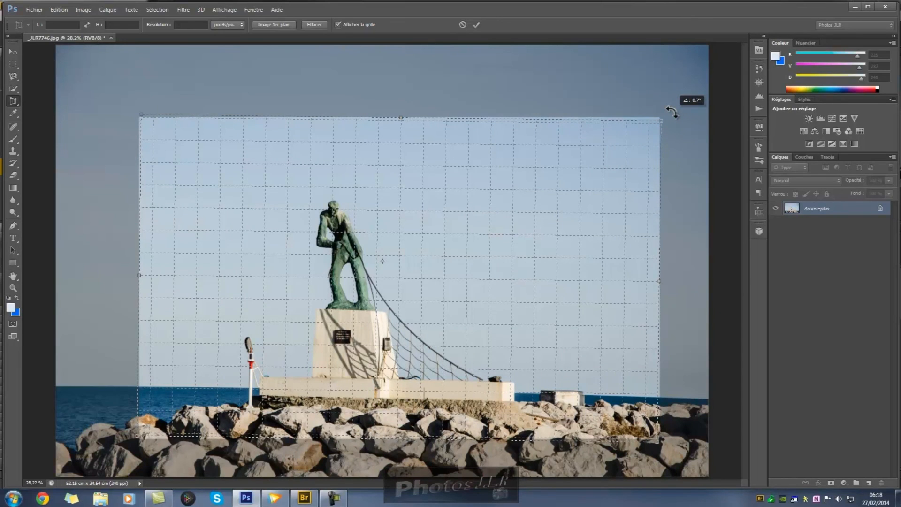
pyautogui.moveTo(672, 111); pyautogui.dragTo(673, 115)
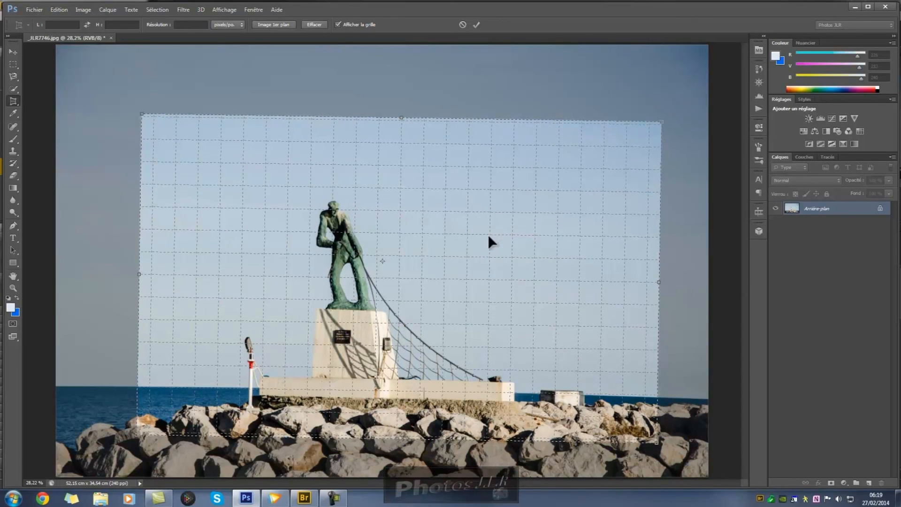
pyautogui.moveTo(429, 291); pyautogui.dragTo(429, 279)
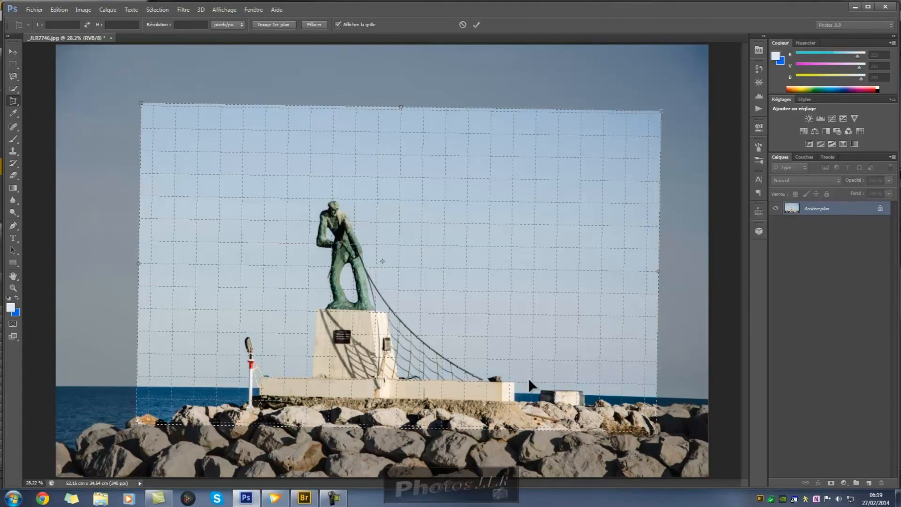
pyautogui.click(476, 25)
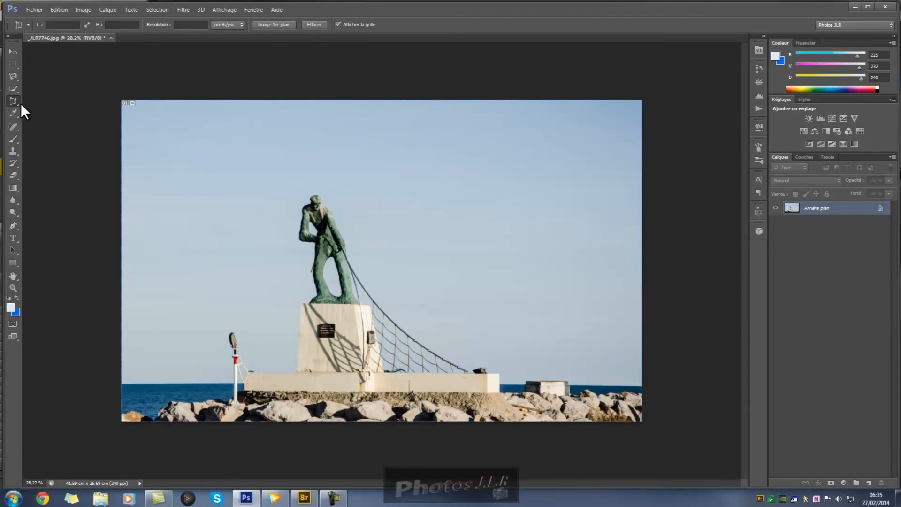
pyautogui.rightClick(19, 104)
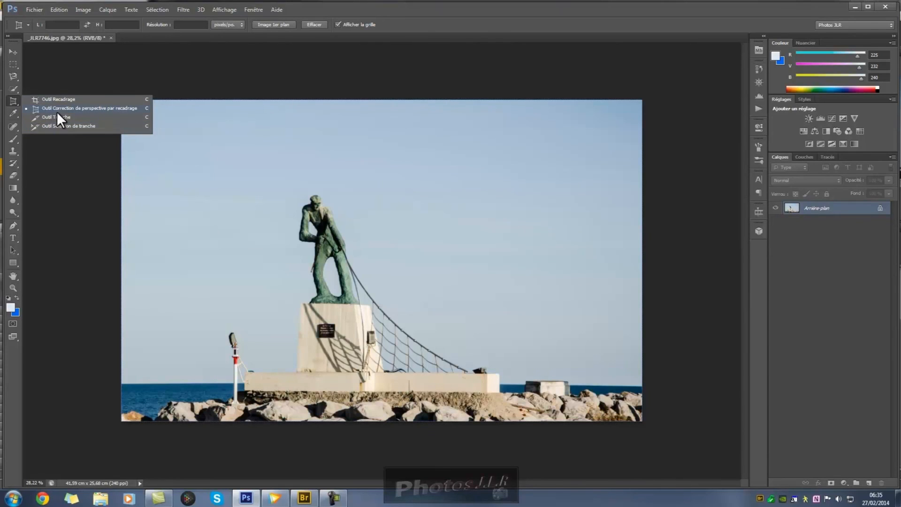
pyautogui.click(96, 73)
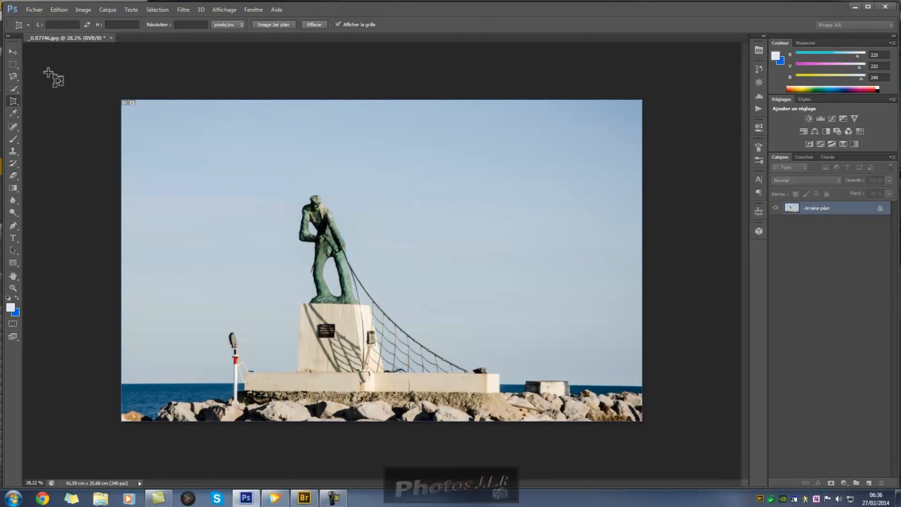